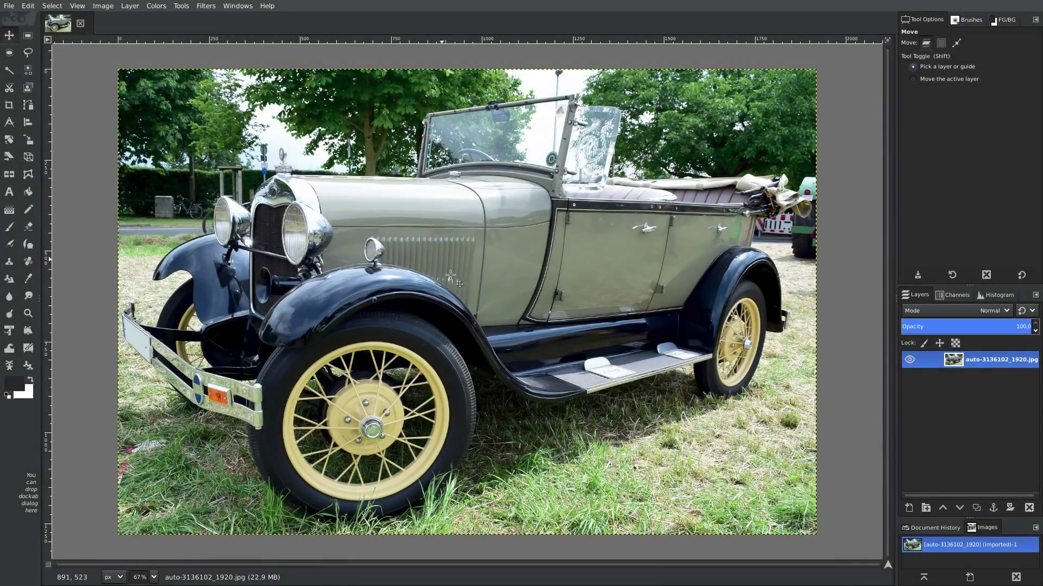
# Duplicate the car photo layer several times and hide the bottom layer.
pyautogui.click(976, 508)
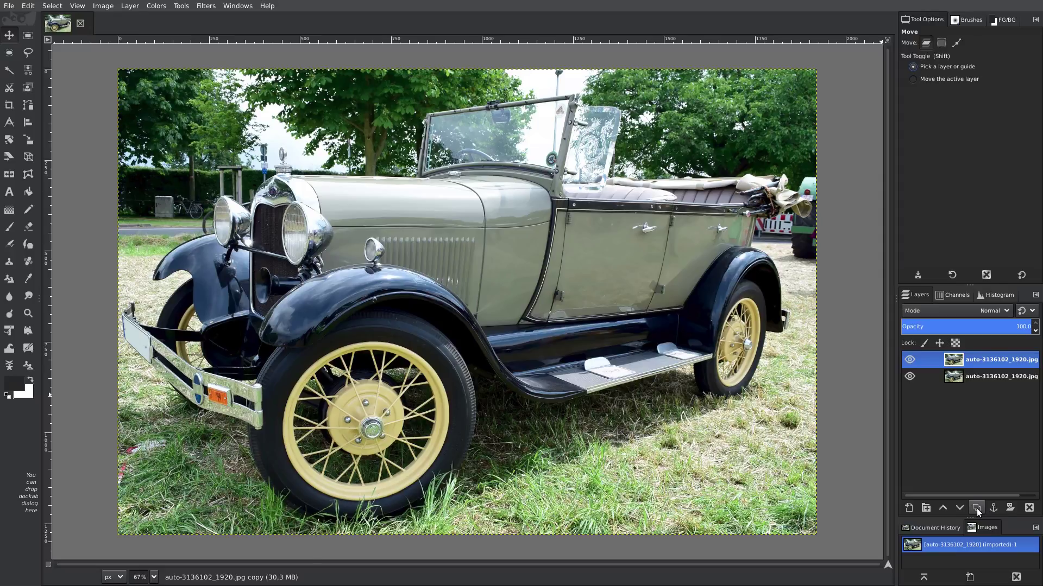
pyautogui.click(976, 508)
pyautogui.click(976, 509)
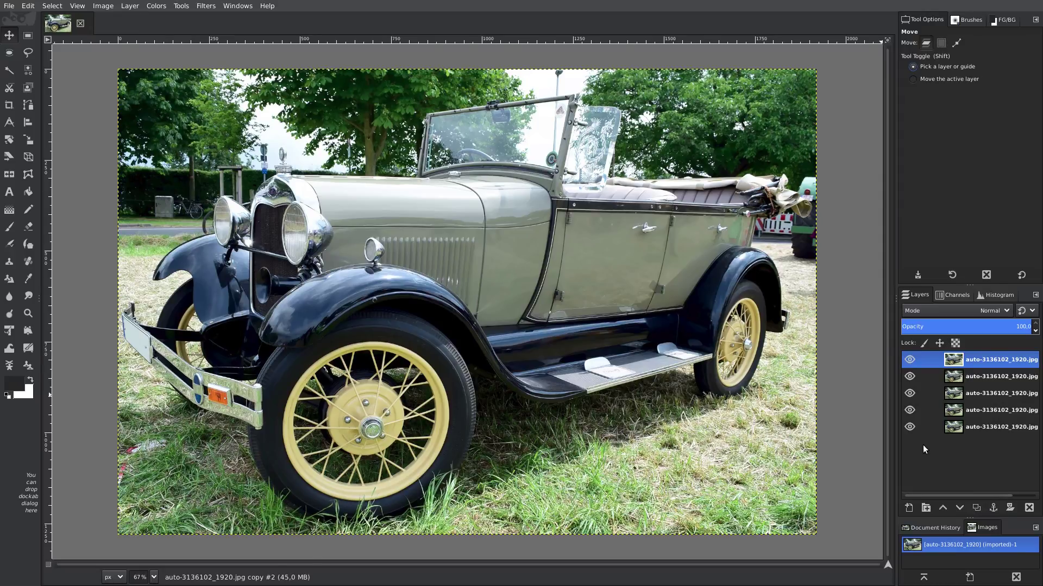
pyautogui.click(909, 427)
# Apply the Edge filter to the top layer with the Sobel algorithm and amount 1.000.
pyautogui.click(206, 6)
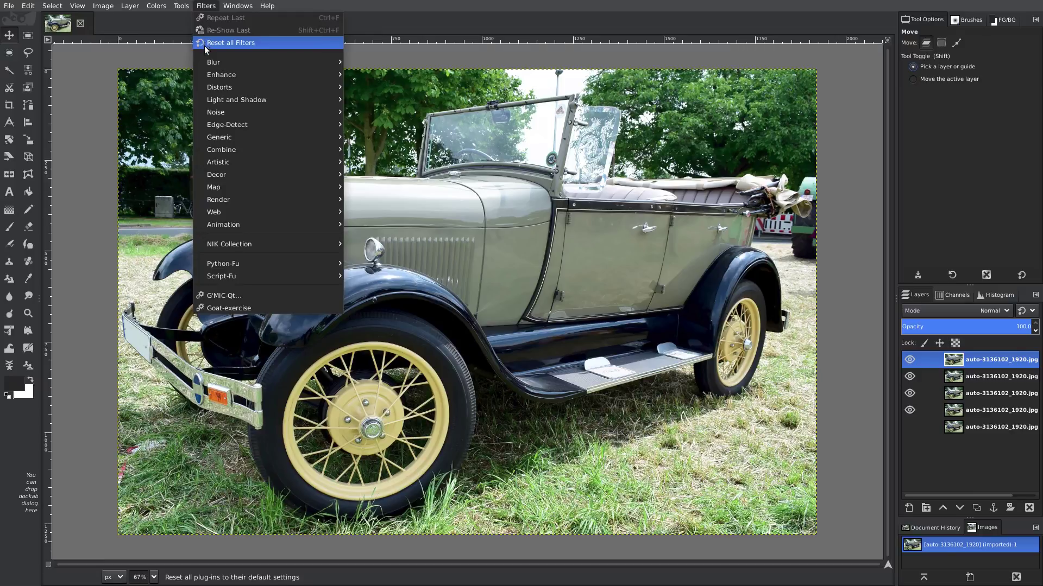
pyautogui.moveTo(227, 125)
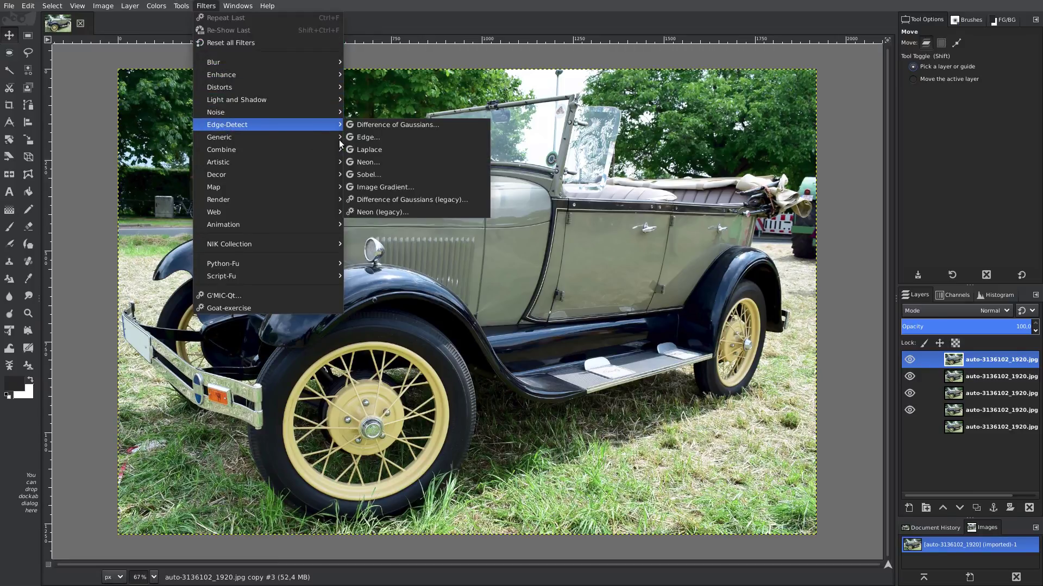
pyautogui.click(386, 138)
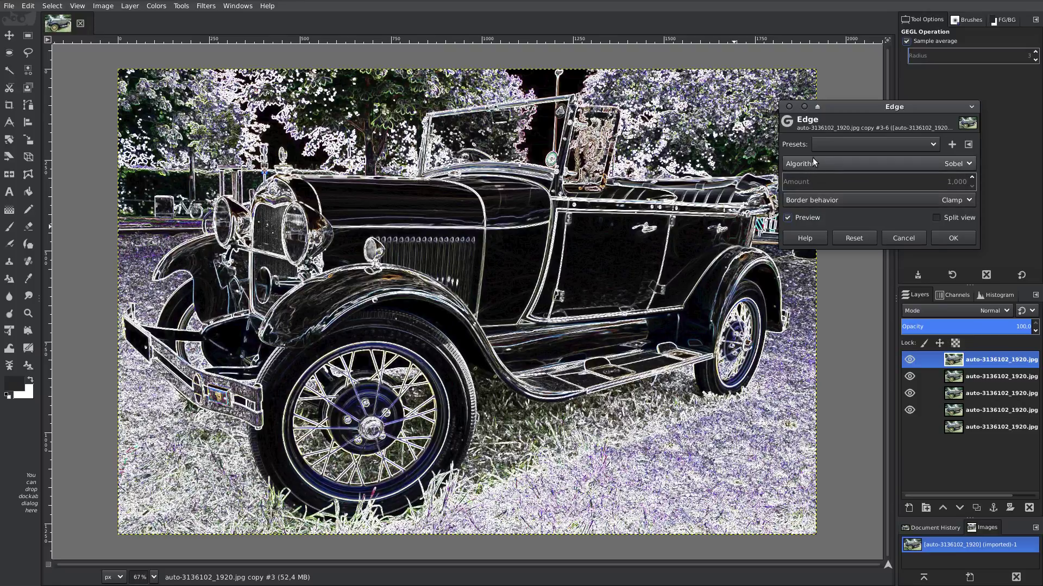
pyautogui.click(952, 170)
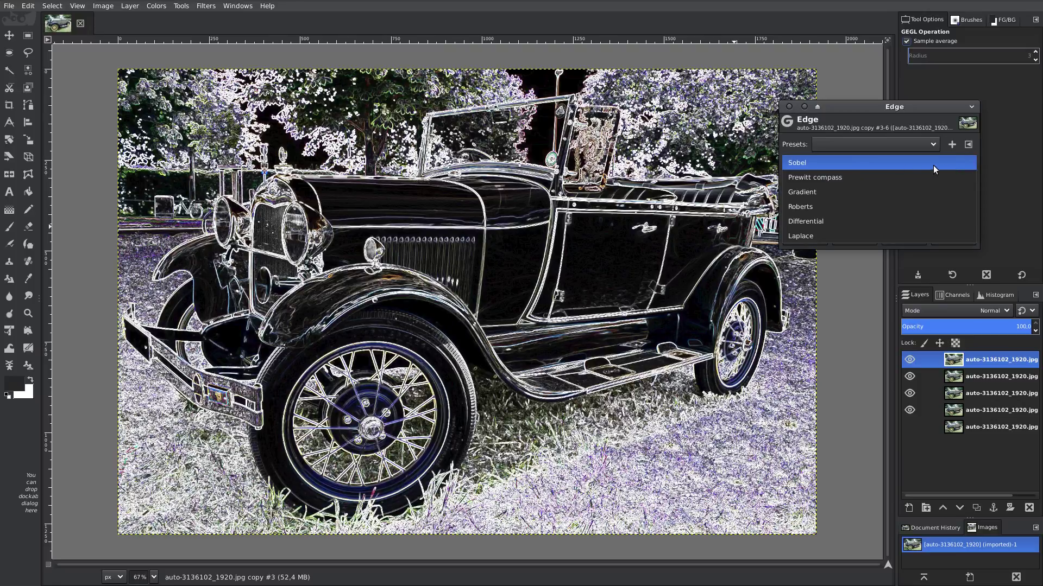
pyautogui.click(871, 163)
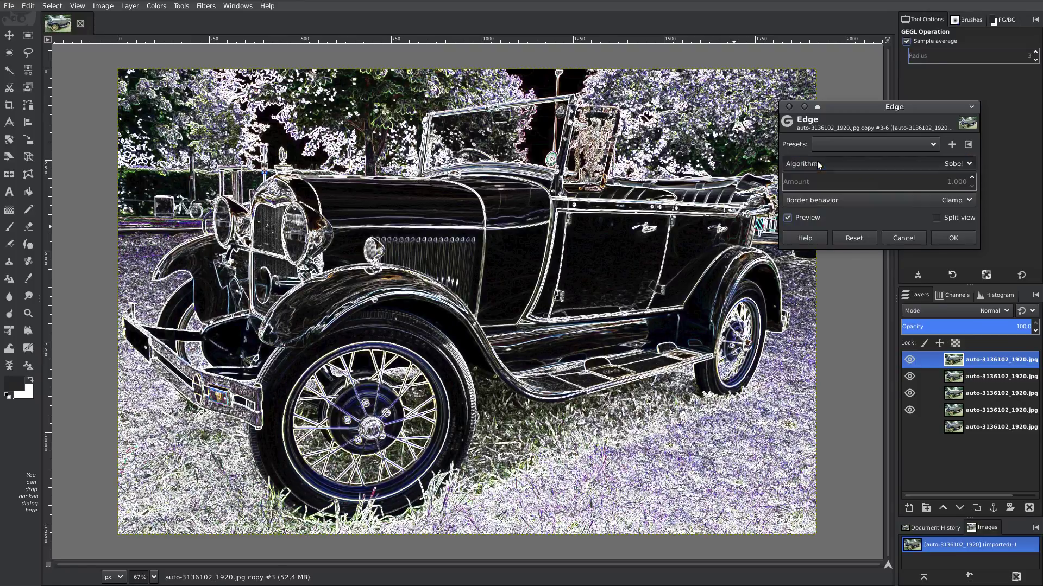
pyautogui.click(967, 188)
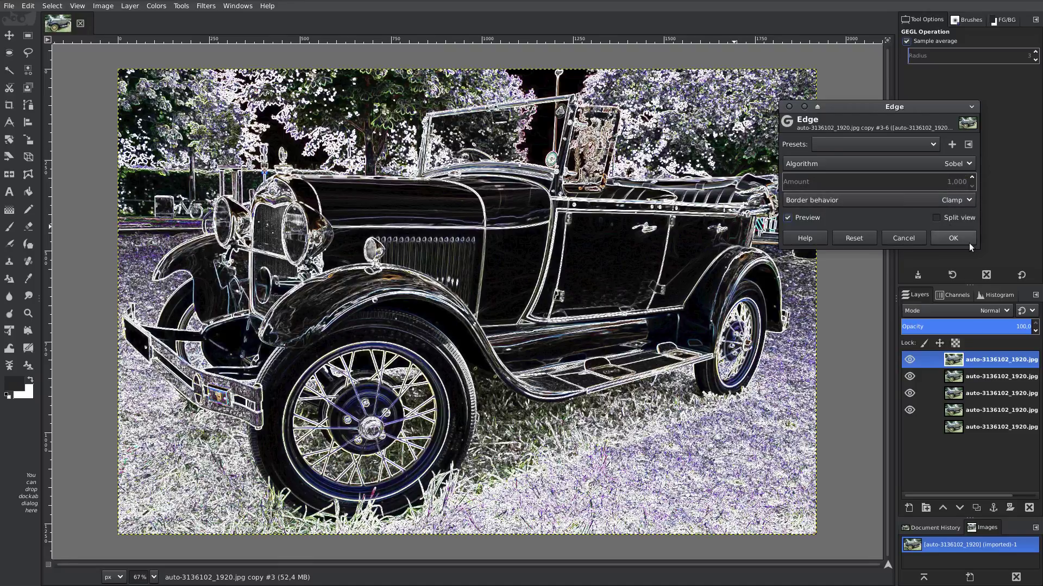
pyautogui.click(954, 239)
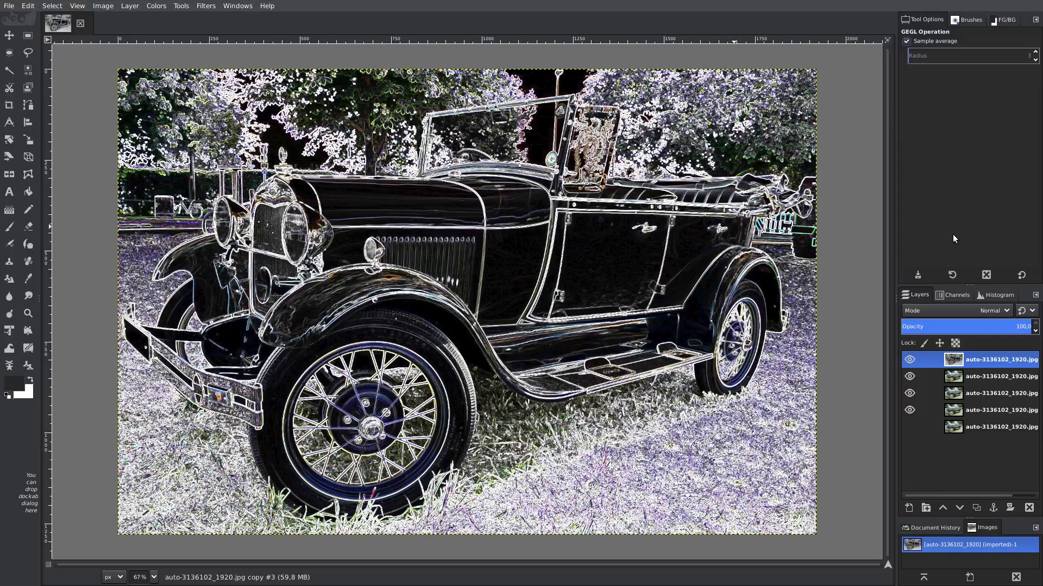
# Switch the top edge layer's blend mode to Grain extract.
pyautogui.click(975, 311)
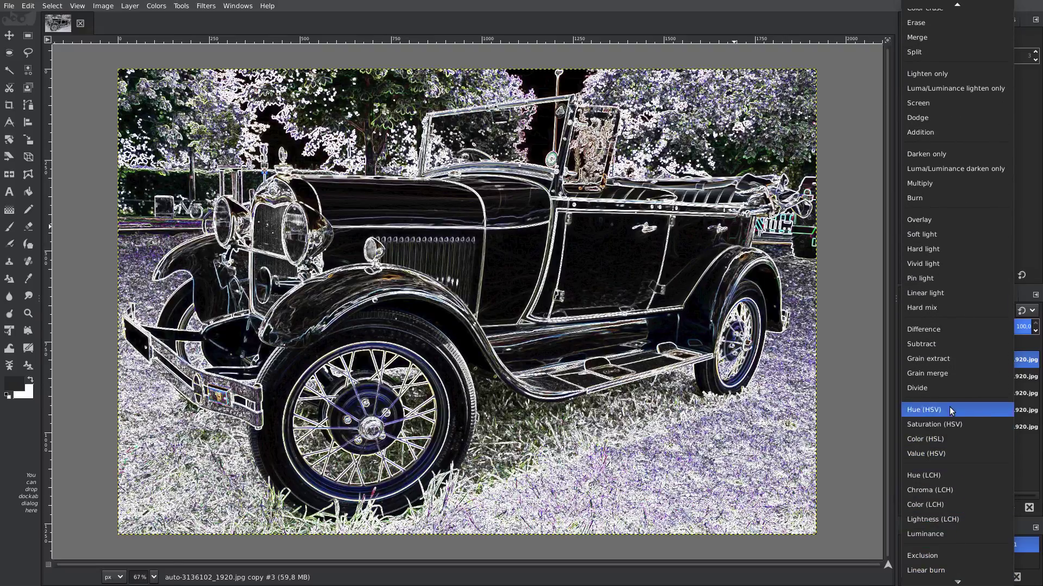
pyautogui.click(946, 363)
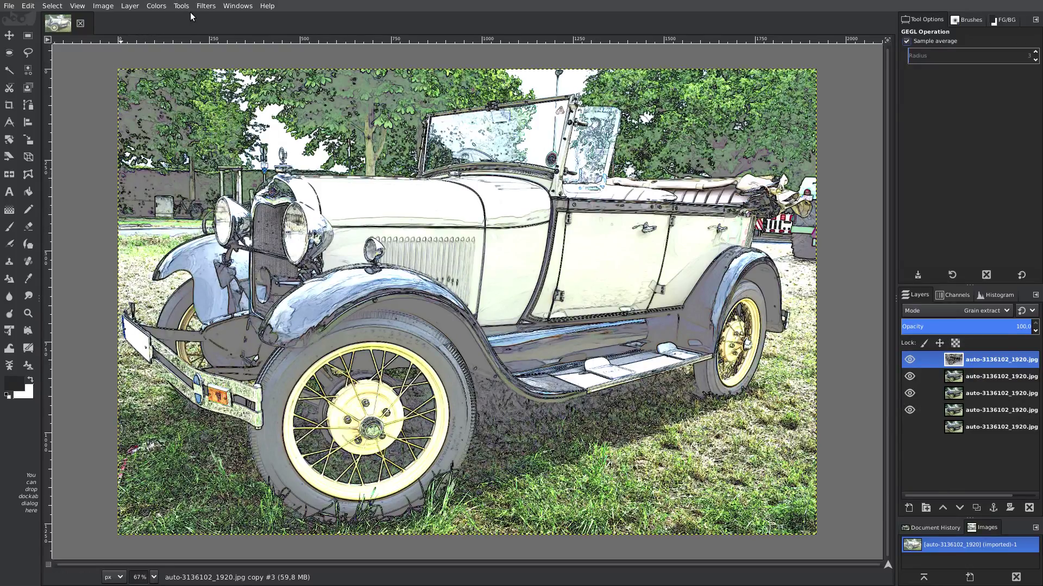
# Apply Levels to the edge layer with midtone gamma 2,35 and high input 203.
pyautogui.click(157, 6)
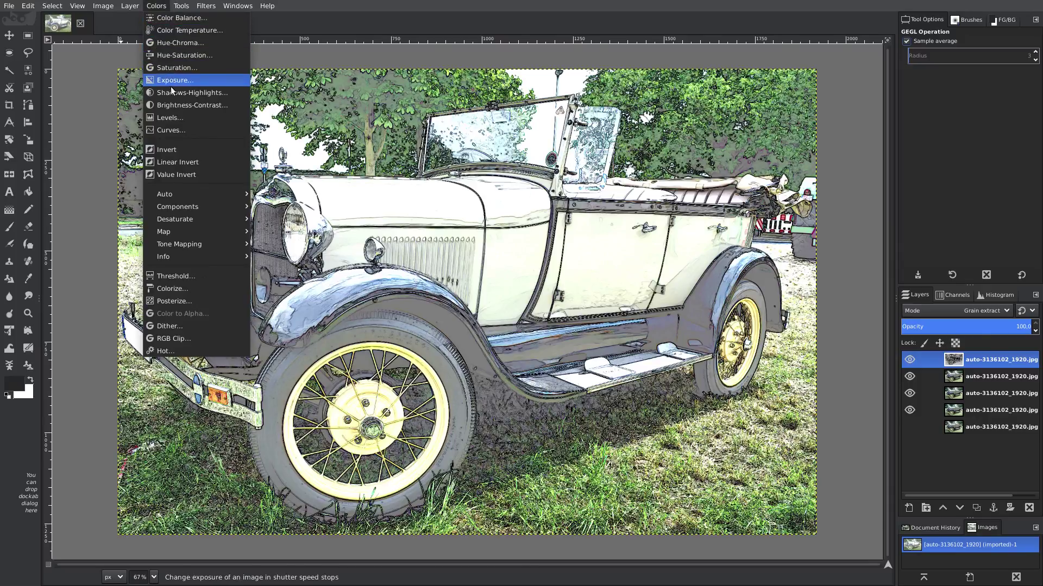
pyautogui.click(170, 117)
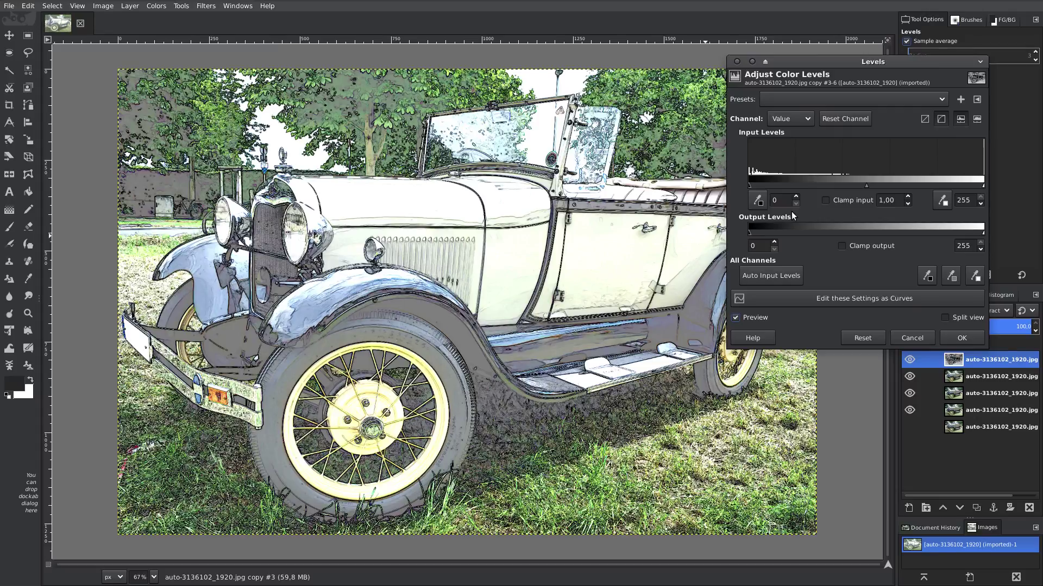
pyautogui.doubleClick(895, 200)
pyautogui.write('2,35')
pyautogui.press('Return')
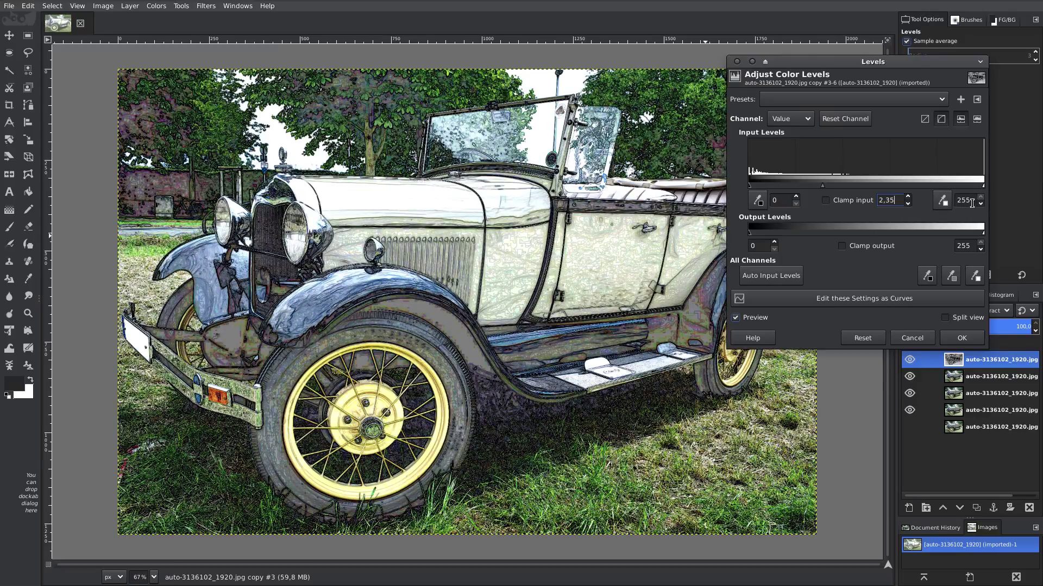
pyautogui.doubleClick(969, 200)
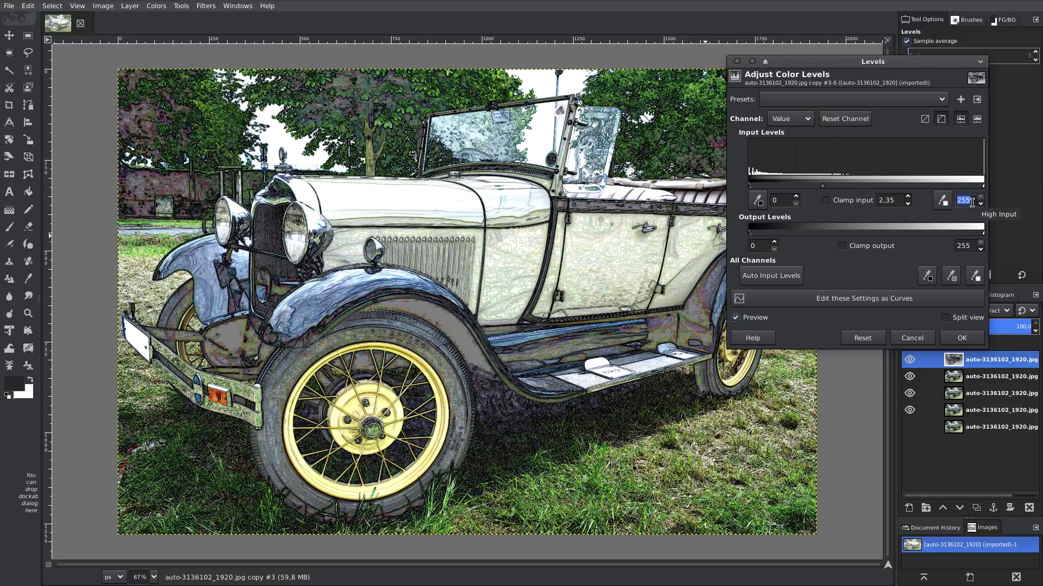
pyautogui.write('203')
pyautogui.press('Return')
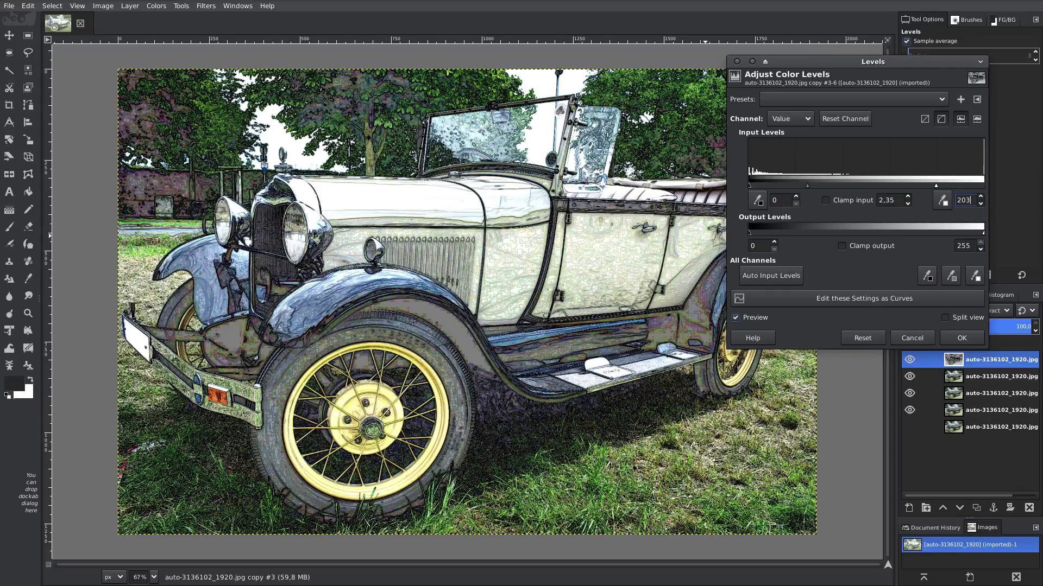
pyautogui.click(958, 339)
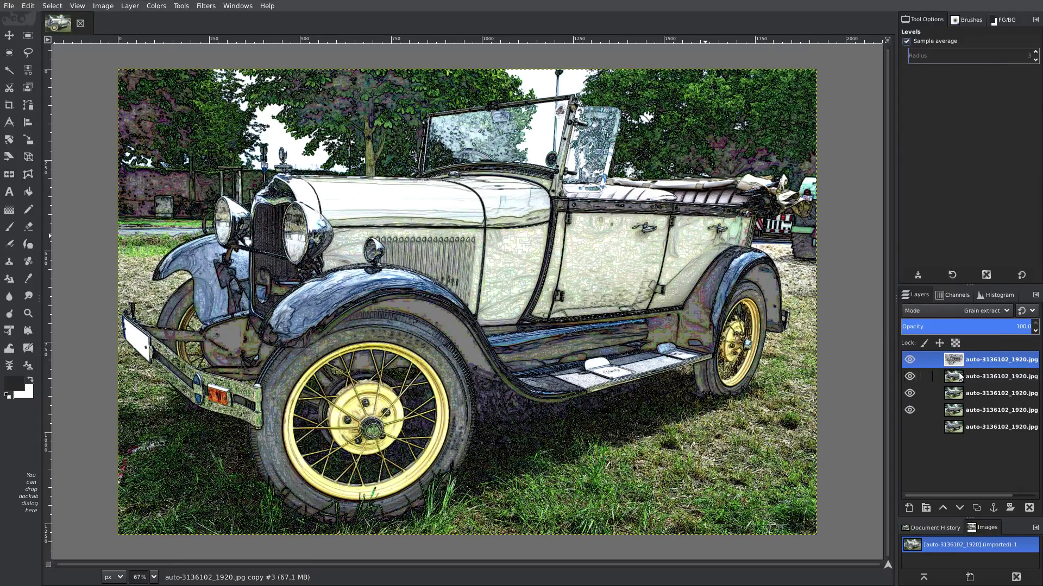
# Merge the outline layer down, blend the result as Value (HSV), and merge down again.
pyautogui.rightClick(958, 359)
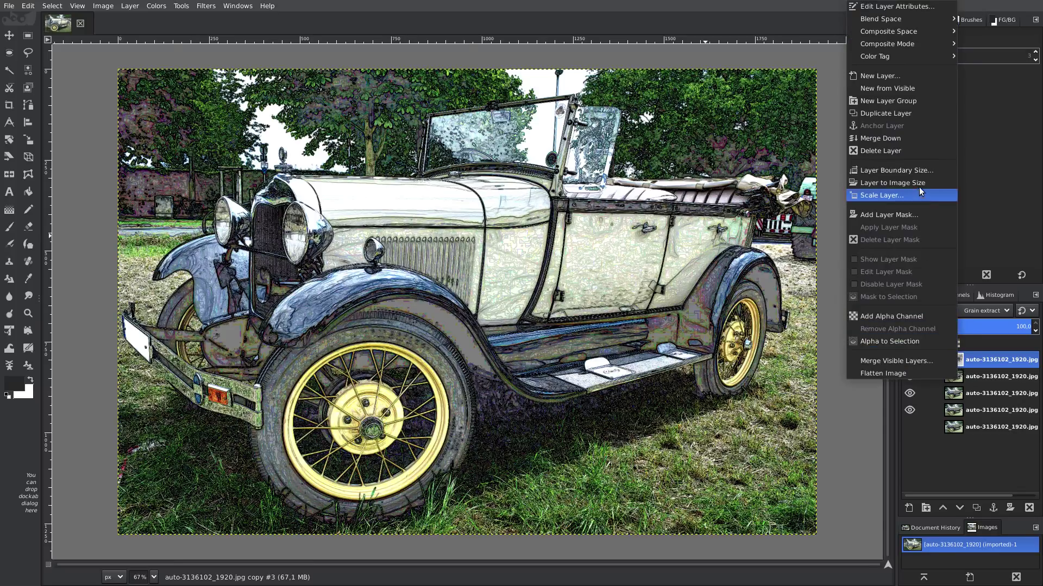
pyautogui.click(910, 138)
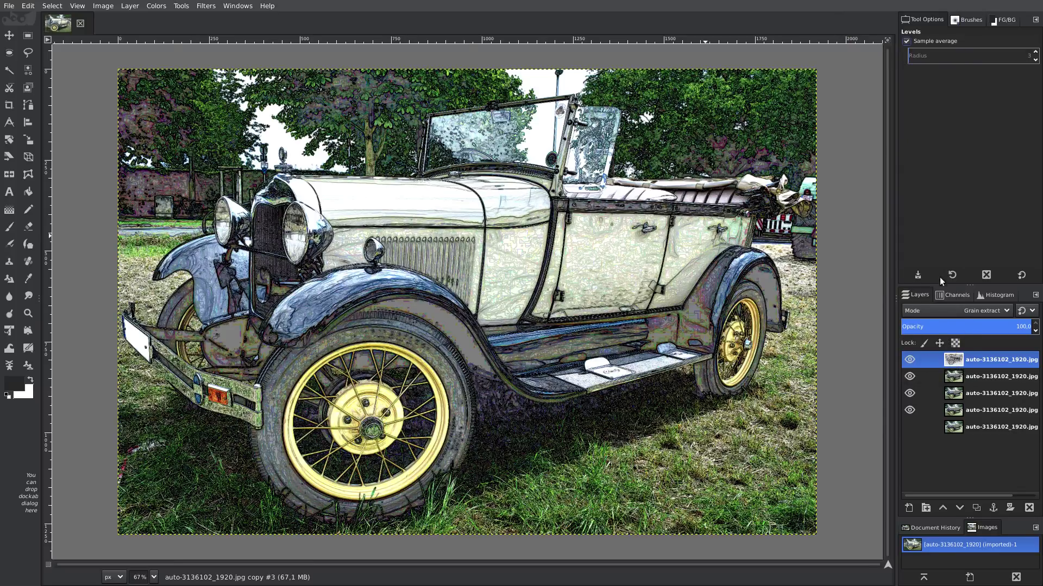
pyautogui.click(973, 308)
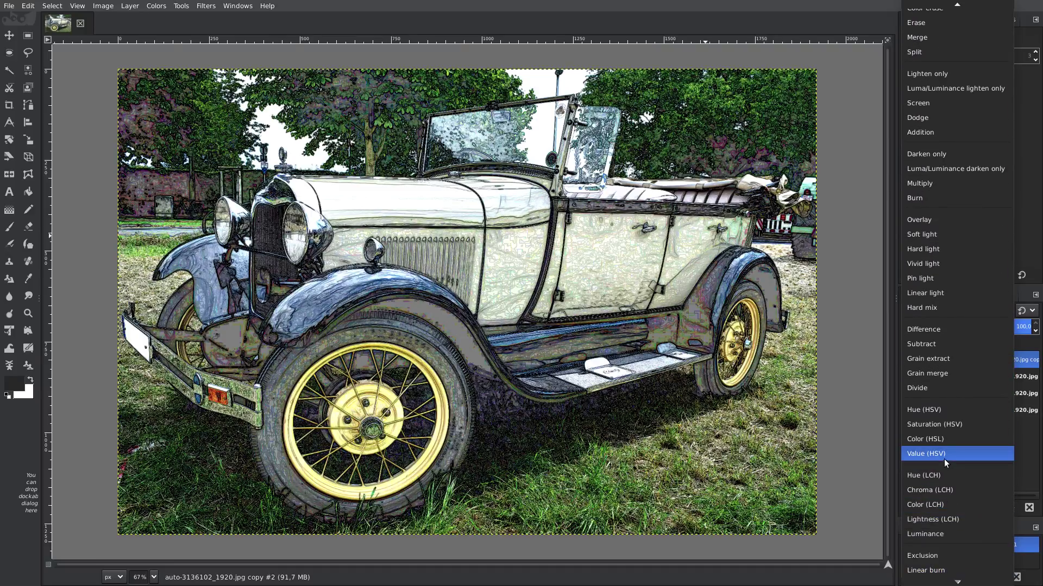
pyautogui.click(944, 458)
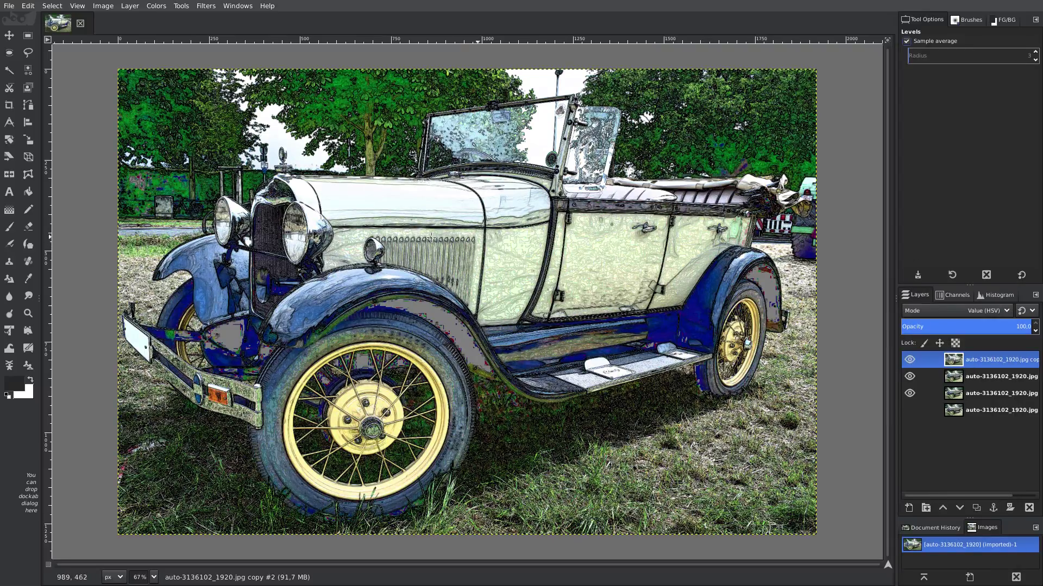
pyautogui.rightClick(959, 359)
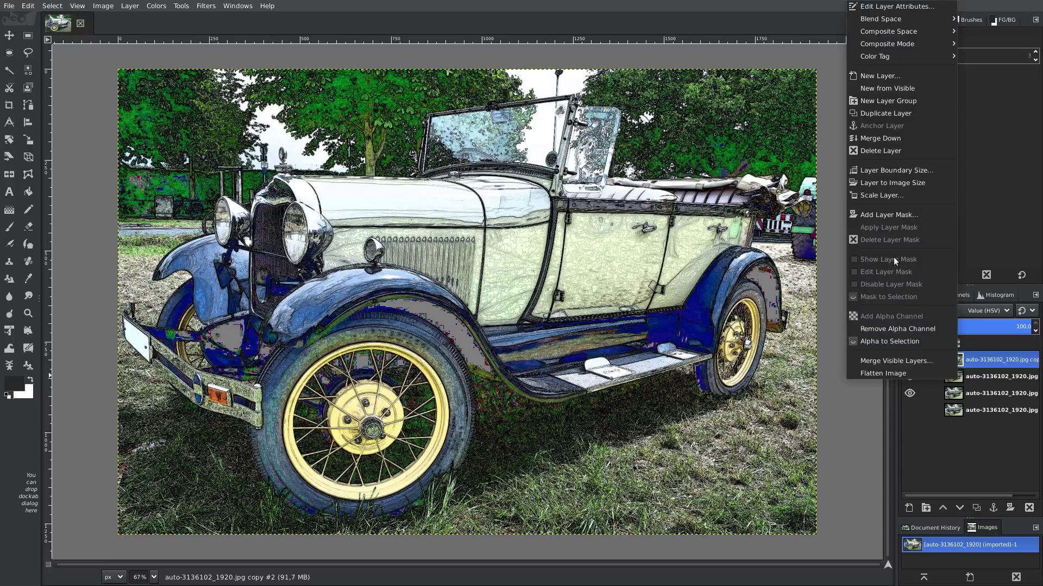
pyautogui.click(892, 139)
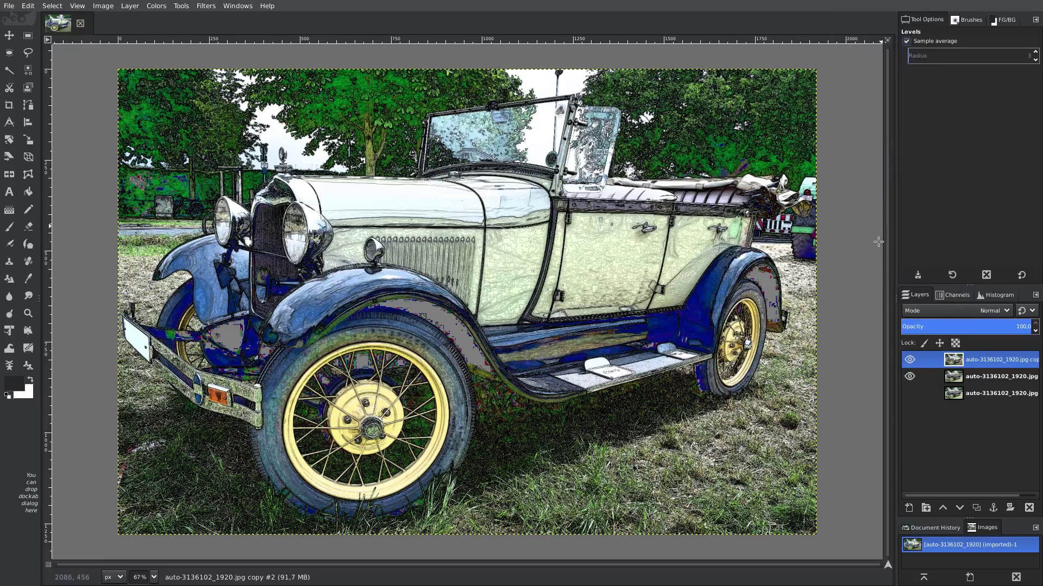
# Apply G'MIC-Qt's Repair > Smooth [anisotropic] filter at amplitude 60 to the top layer.
pyautogui.click(201, 6)
pyautogui.click(234, 307)
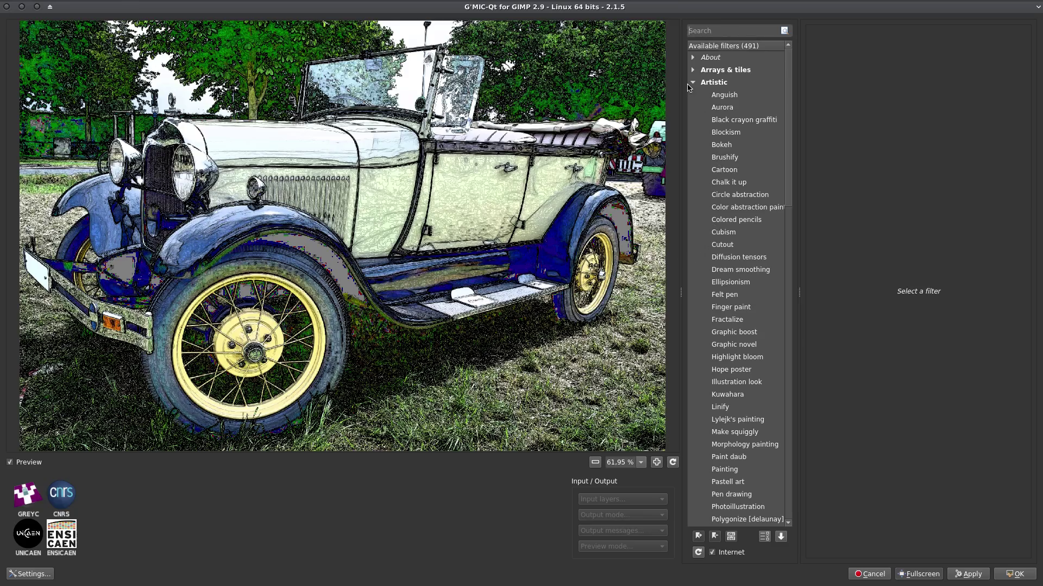
pyautogui.click(693, 82)
pyautogui.scroll(-1, 746, 298)
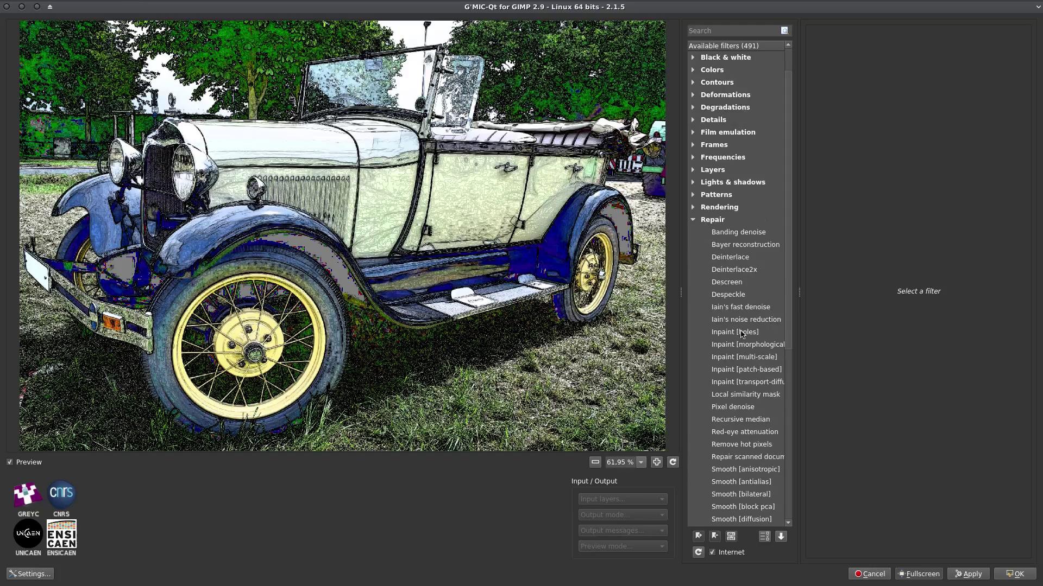
pyautogui.scroll(-1, 714, 216)
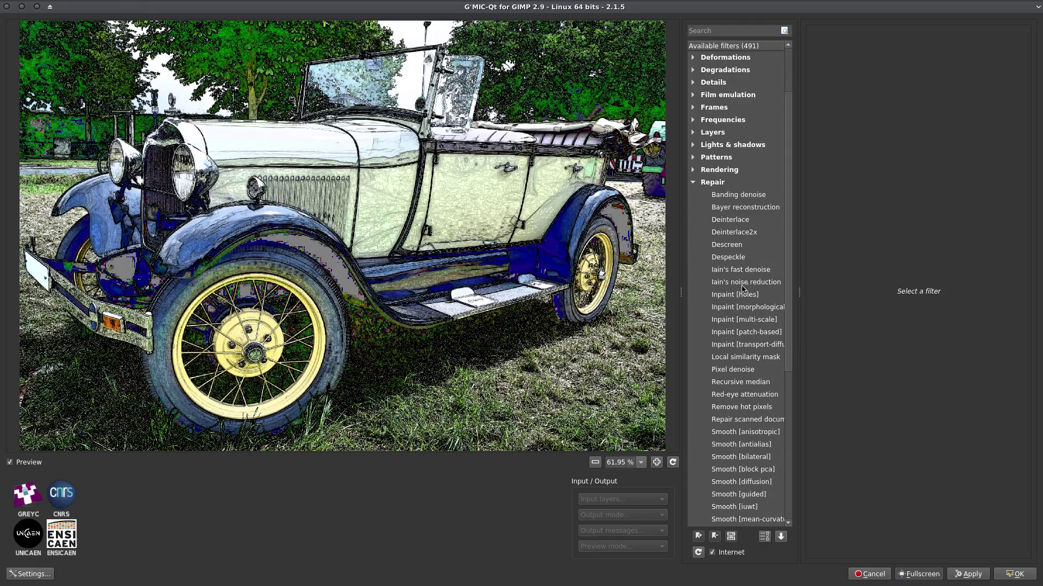
pyautogui.scroll(-1, 748, 296)
pyautogui.scroll(-1, 740, 333)
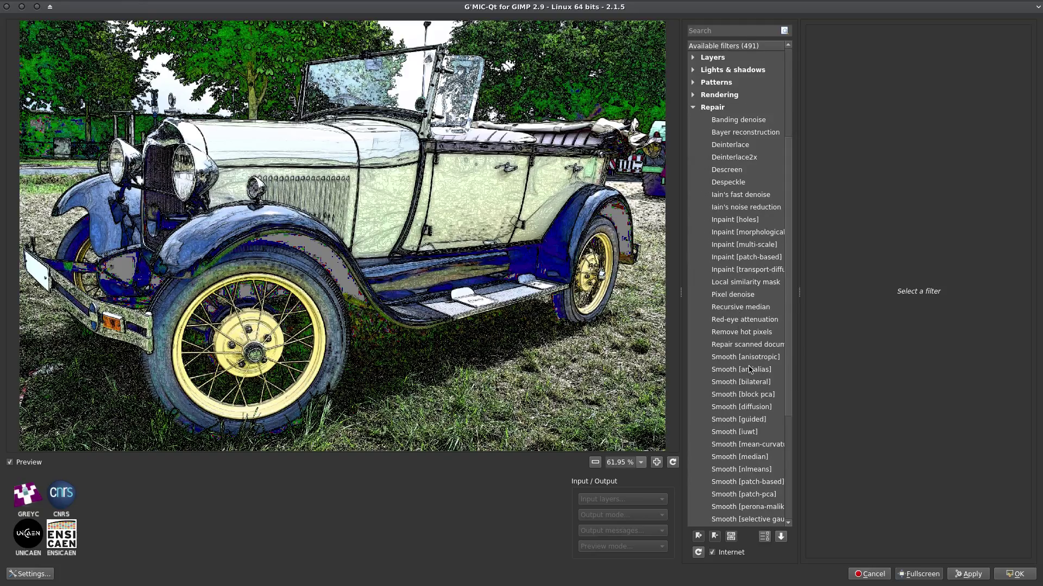
pyautogui.click(716, 360)
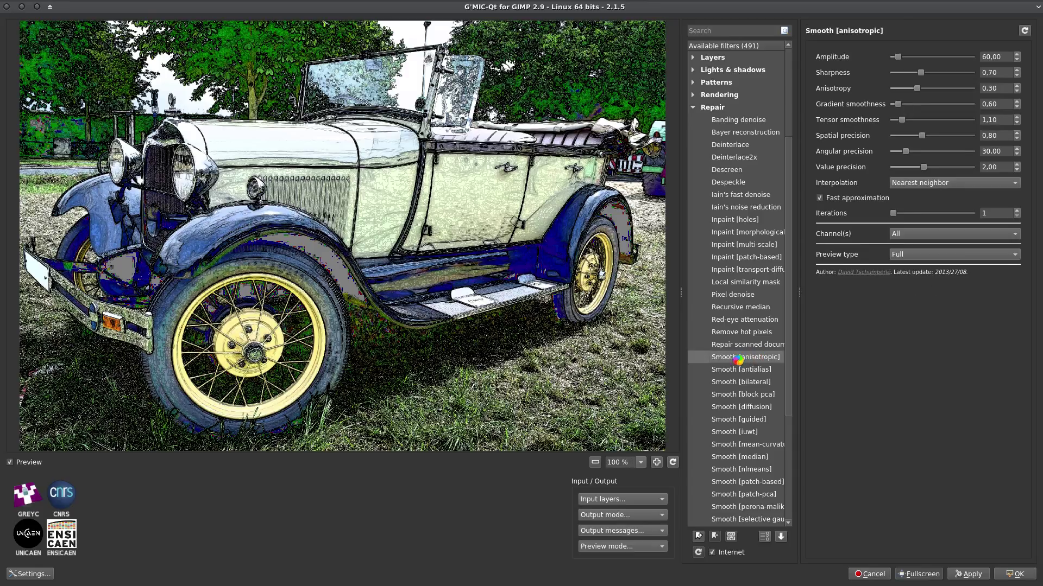
pyautogui.scroll(-3, 499, 311)
pyautogui.click(1018, 578)
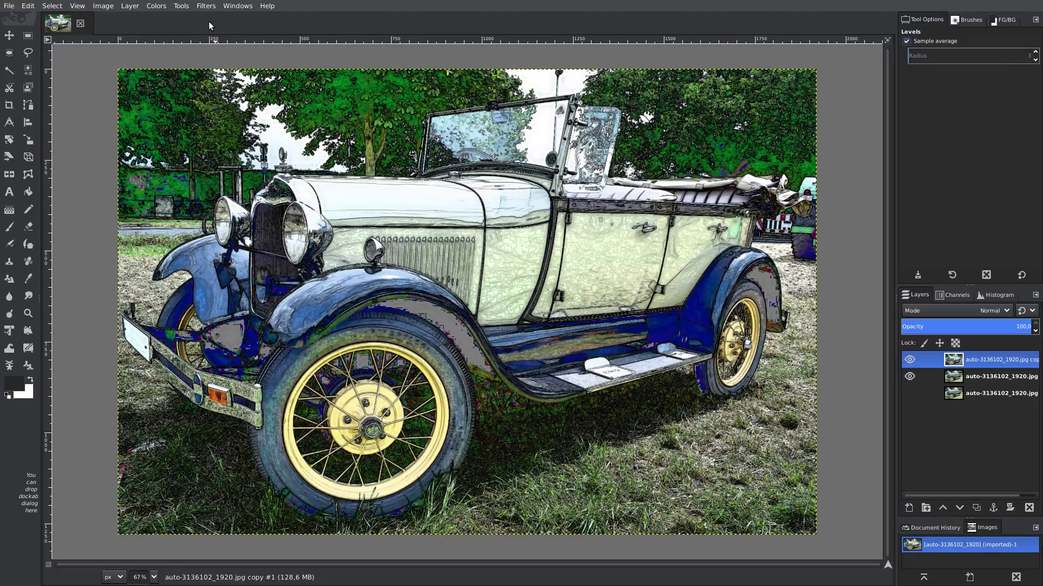
# Apply G'MIC-Qt's Artistic > Poster edges filter (edge threshold 60, smoothness 20) to the top layer.
pyautogui.click(207, 6)
pyautogui.click(223, 308)
pyautogui.scroll(5, 741, 313)
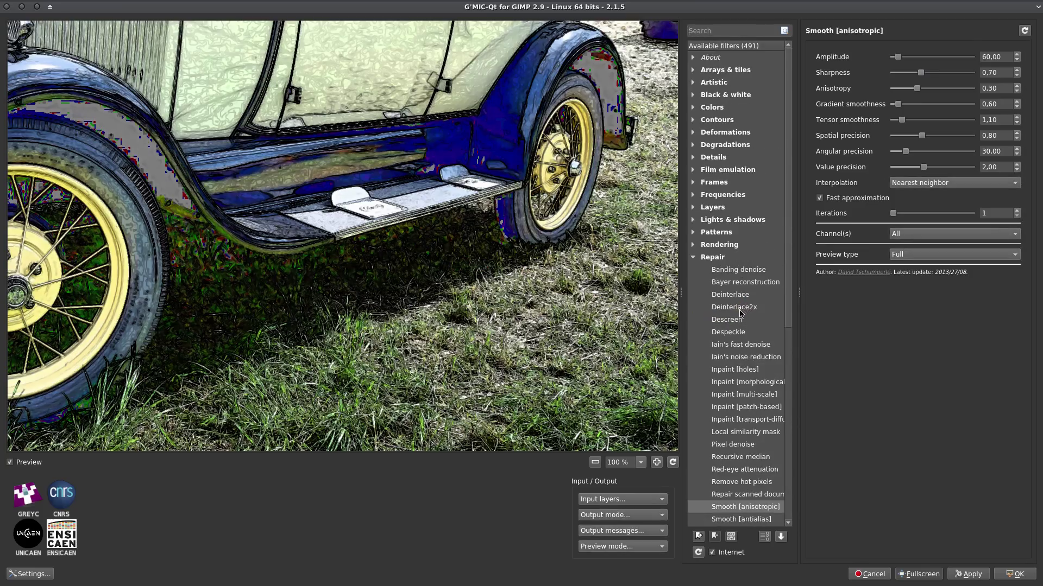
pyautogui.click(693, 257)
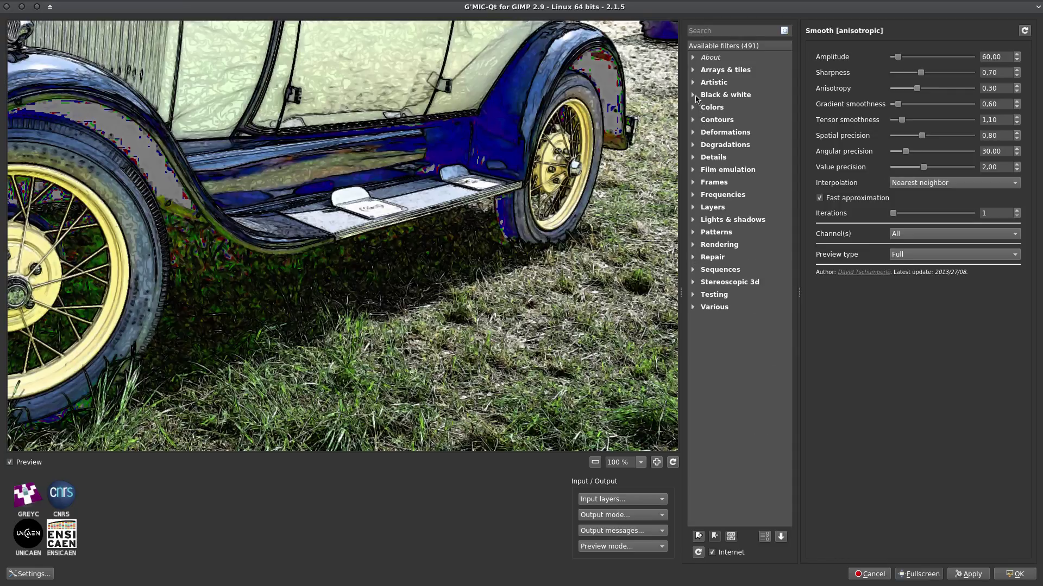
pyautogui.click(694, 87)
pyautogui.scroll(-5, 722, 380)
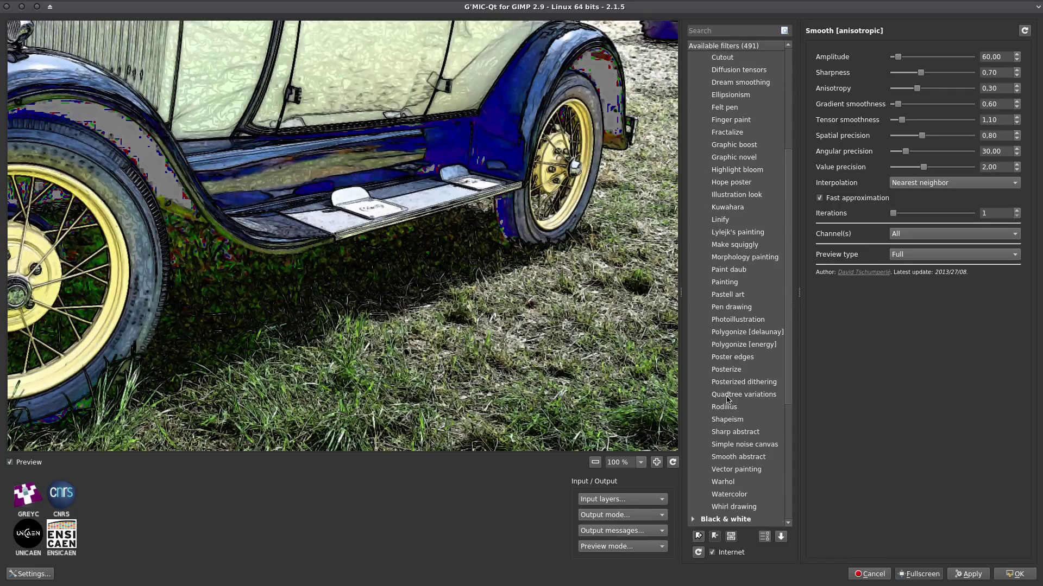
pyautogui.click(732, 357)
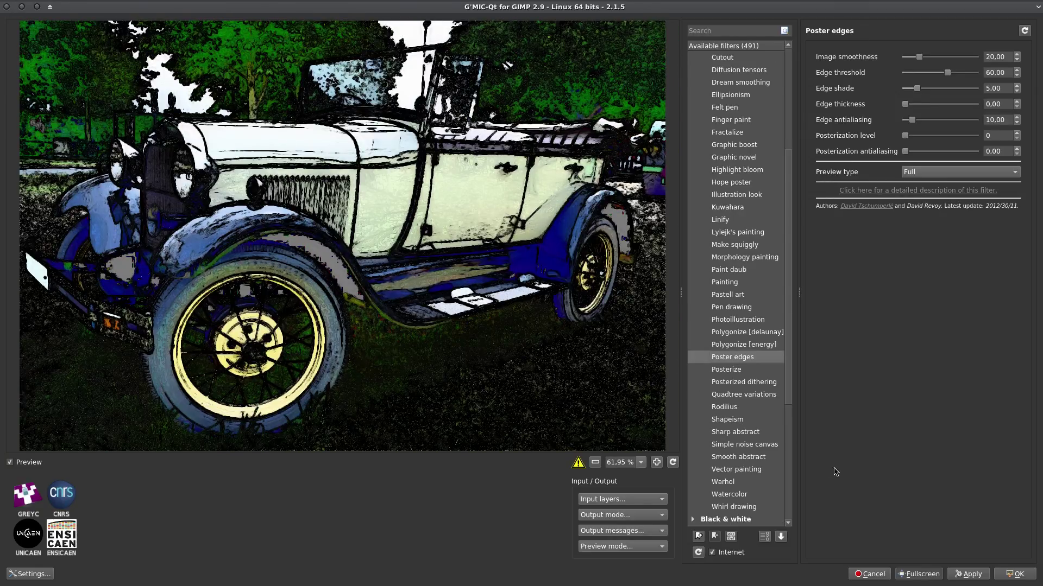
pyautogui.click(1012, 577)
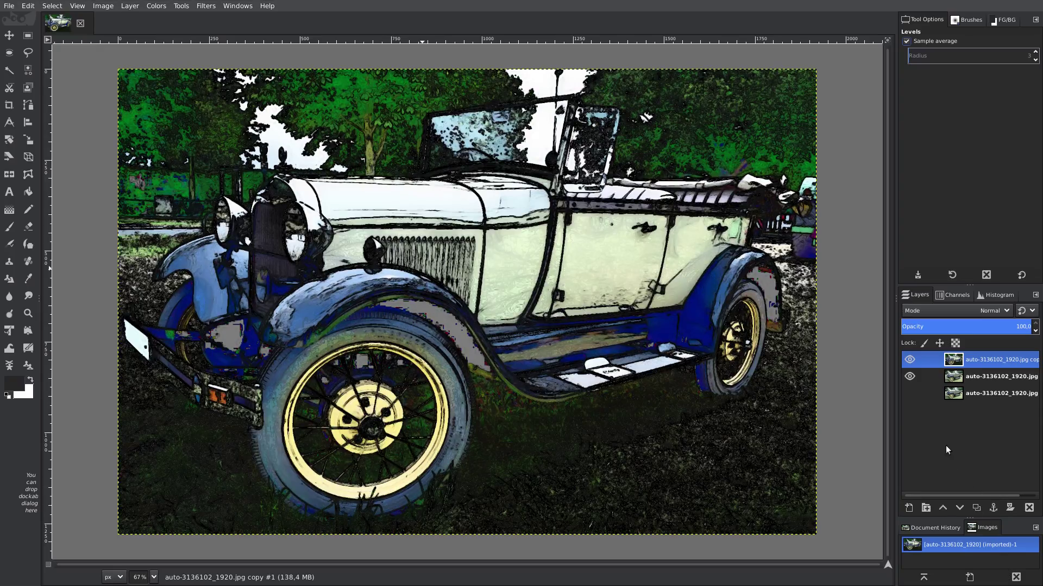
# Sharpen the top layer with Unsharp Mask: Standard Deviation 125, Scale 0.100.
pyautogui.click(205, 6)
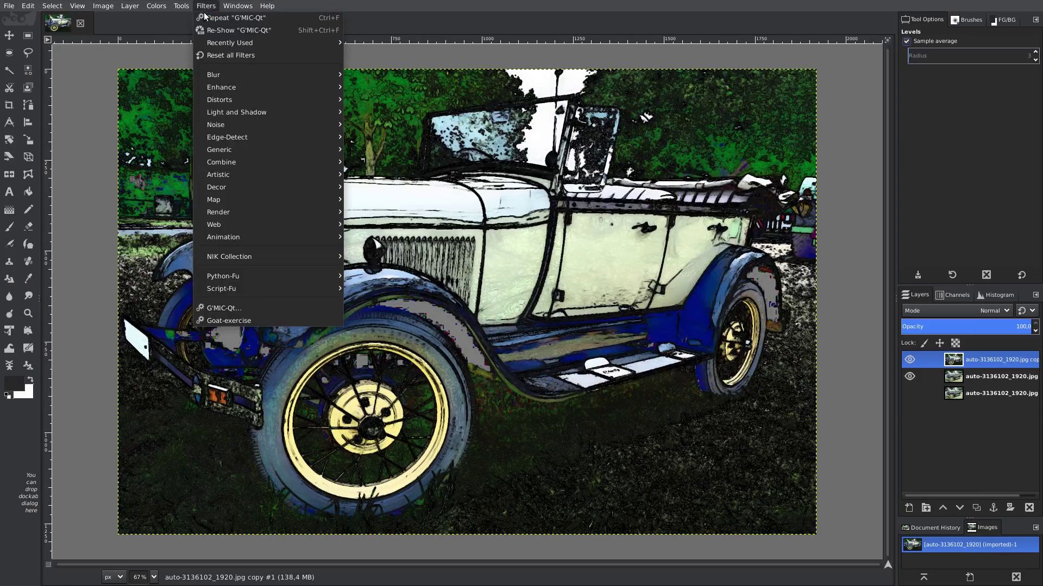
pyautogui.moveTo(221, 87)
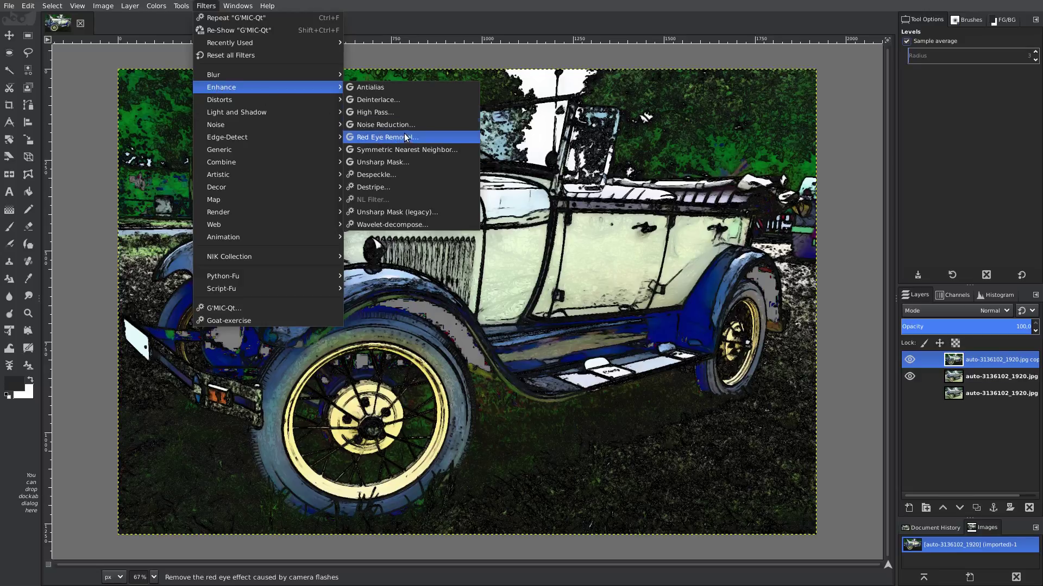
pyautogui.click(411, 162)
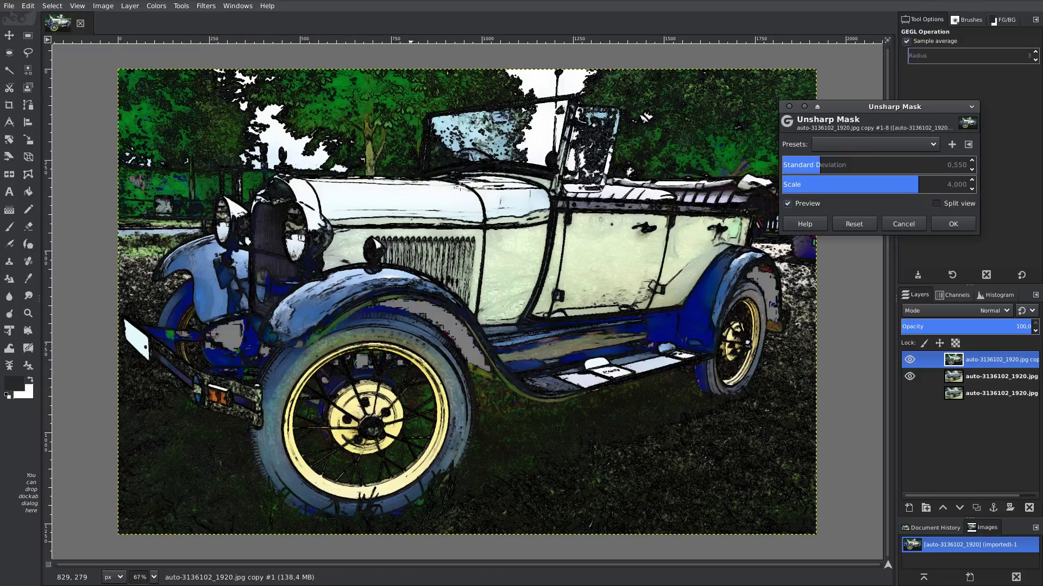
pyautogui.click(954, 170)
pyautogui.write('125')
pyautogui.press('Return')
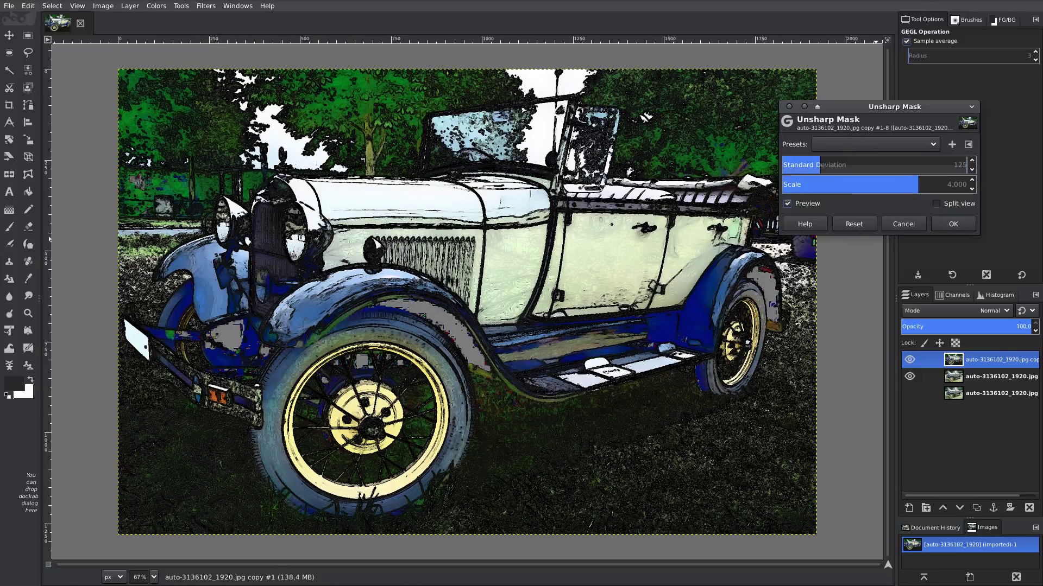
pyautogui.click(953, 188)
pyautogui.press('BackSpace')
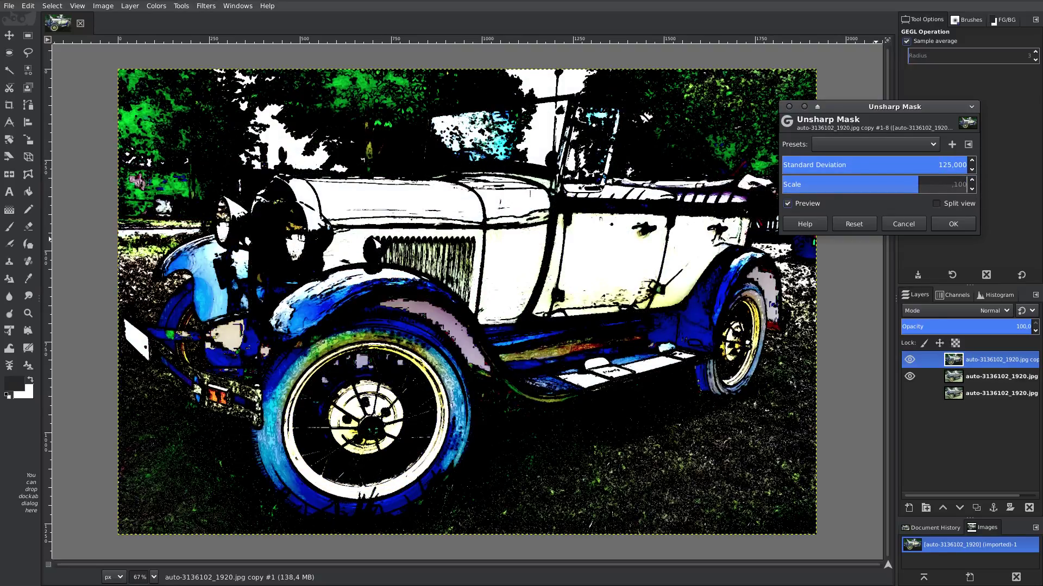
pyautogui.press('Return')
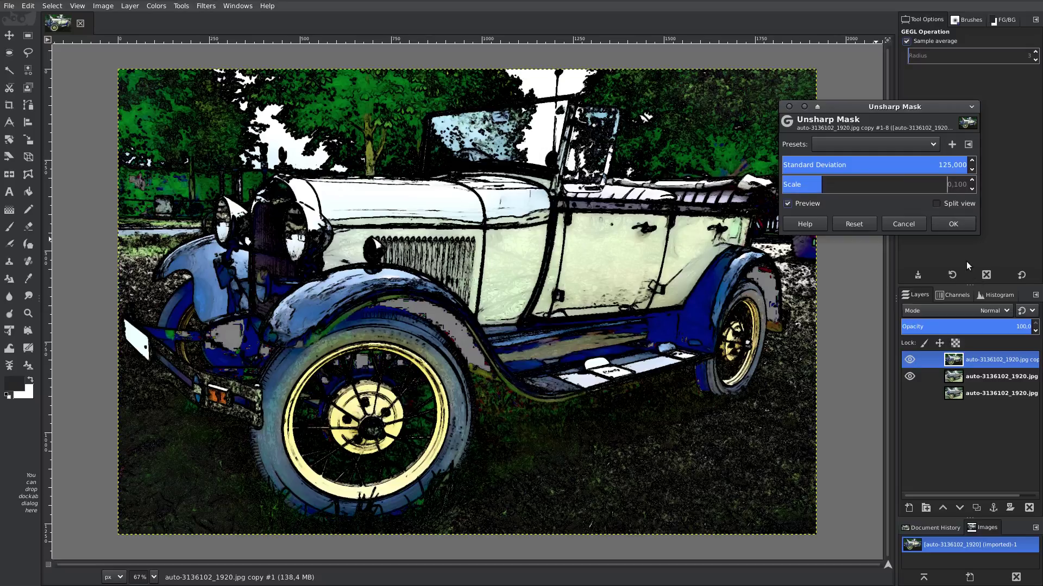
pyautogui.click(953, 225)
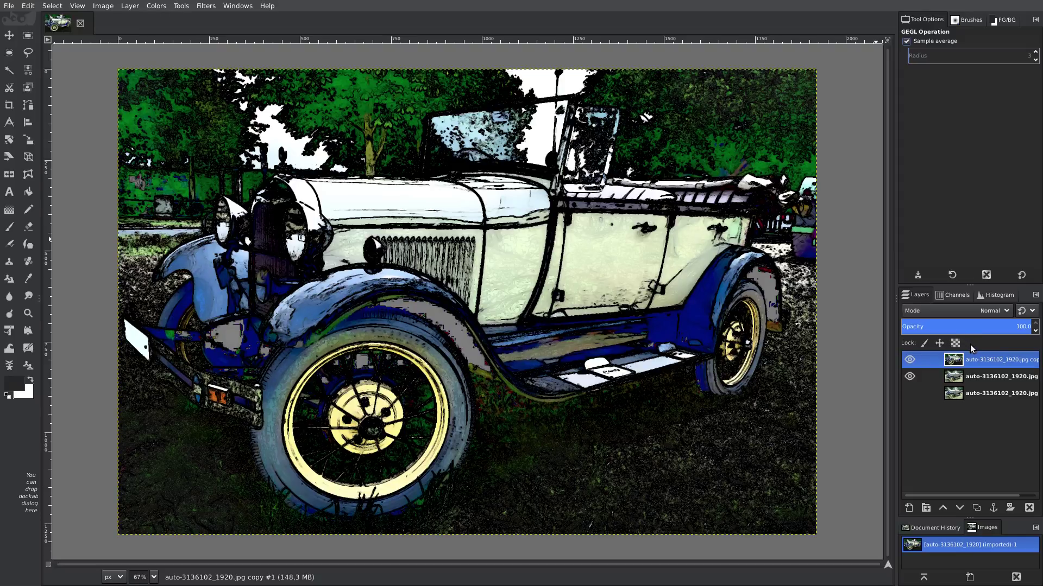
# Blend the sharpened layer as Value (HSV) and merge it into the layer below.
pyautogui.click(992, 312)
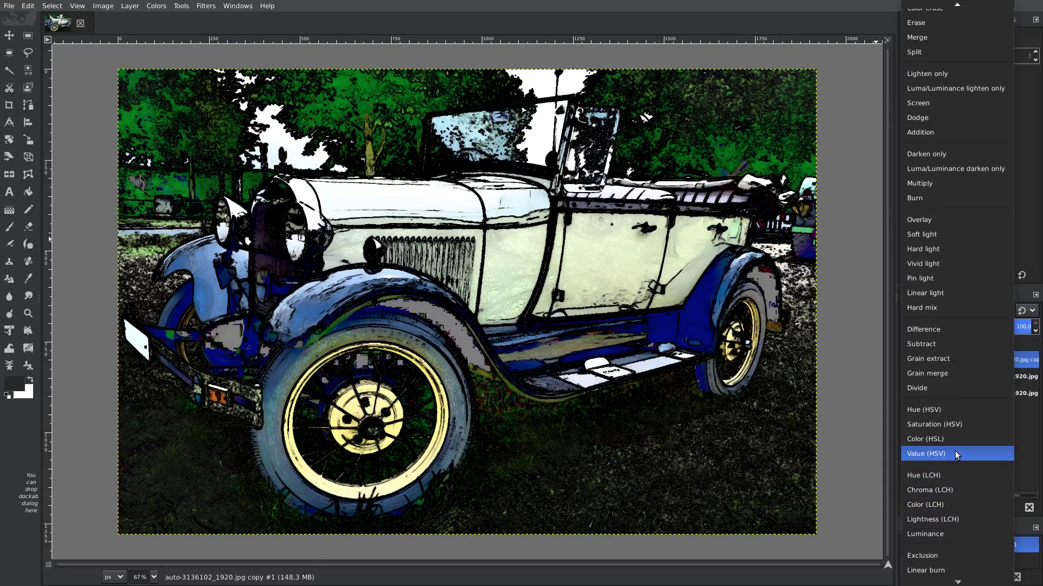
pyautogui.click(953, 451)
pyautogui.rightClick(953, 354)
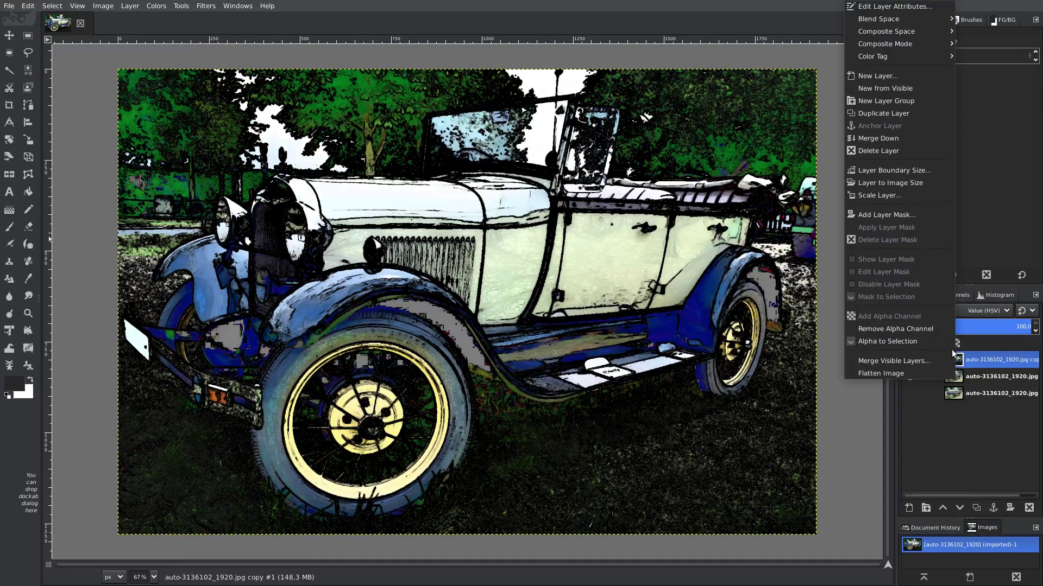
pyautogui.click(891, 139)
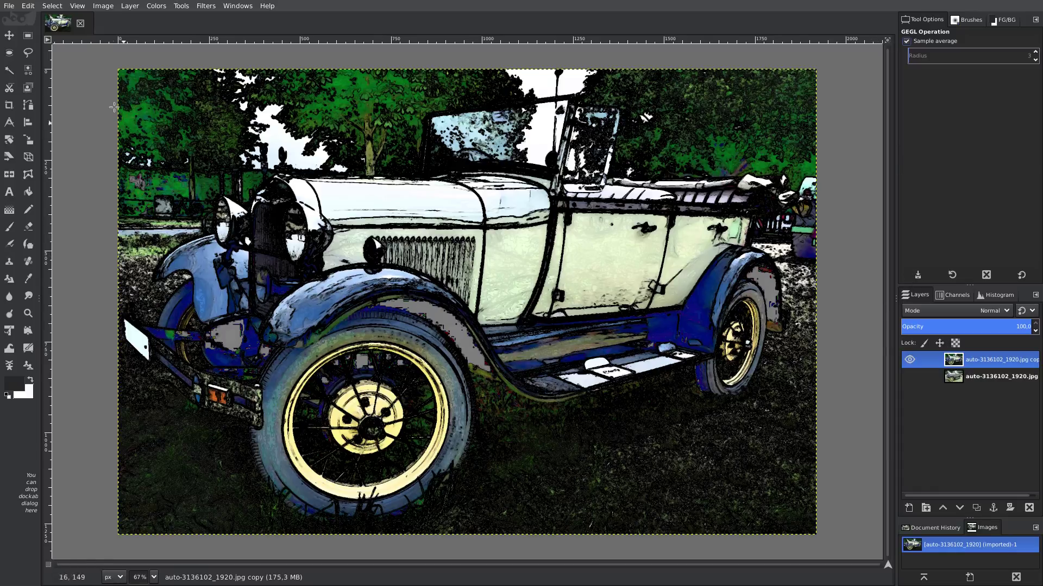
# Apply Shadows-Highlights with shadows 100, highlights 100, white point 10, radius 1500.
pyautogui.click(156, 6)
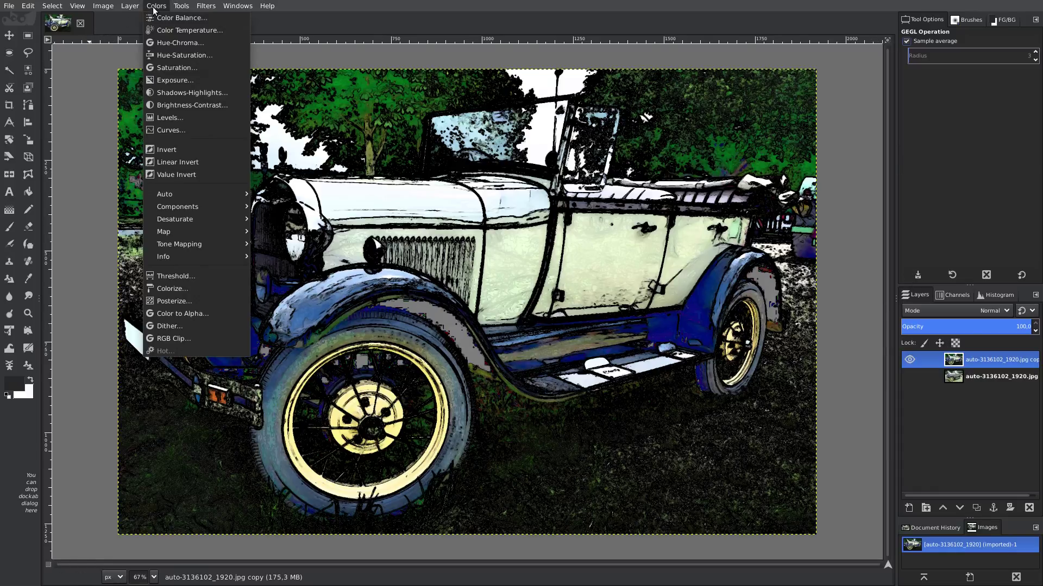
pyautogui.click(184, 93)
pyautogui.moveTo(923, 172); pyautogui.dragTo(977, 174)
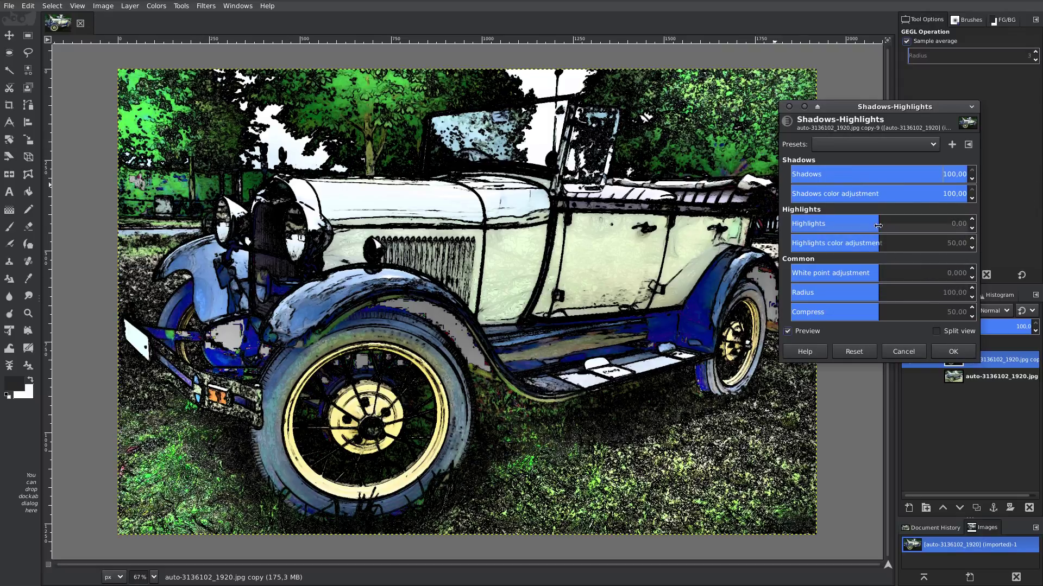
pyautogui.moveTo(923, 224); pyautogui.dragTo(1037, 239)
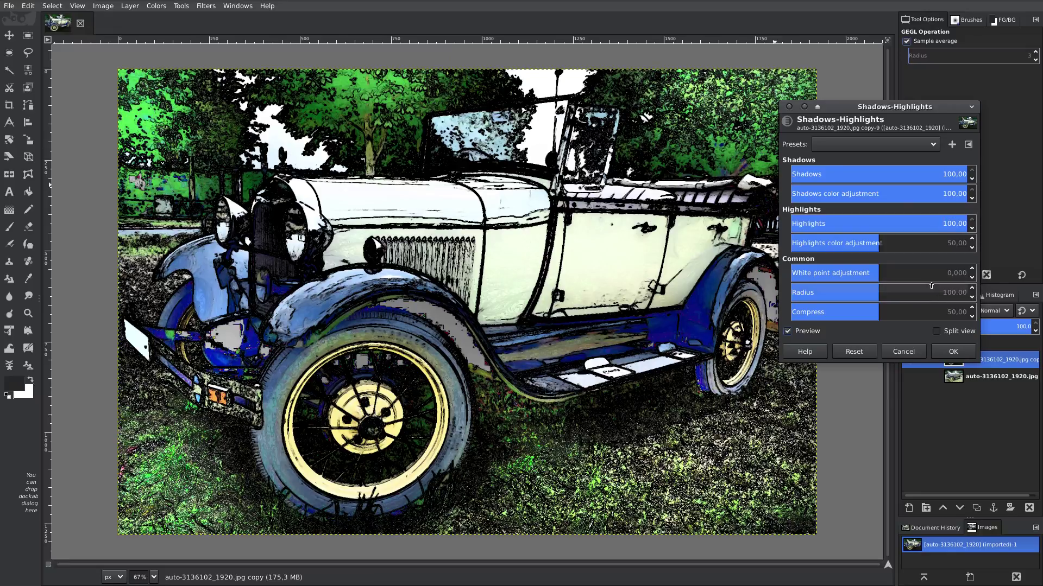
pyautogui.moveTo(949, 281); pyautogui.dragTo(970, 275)
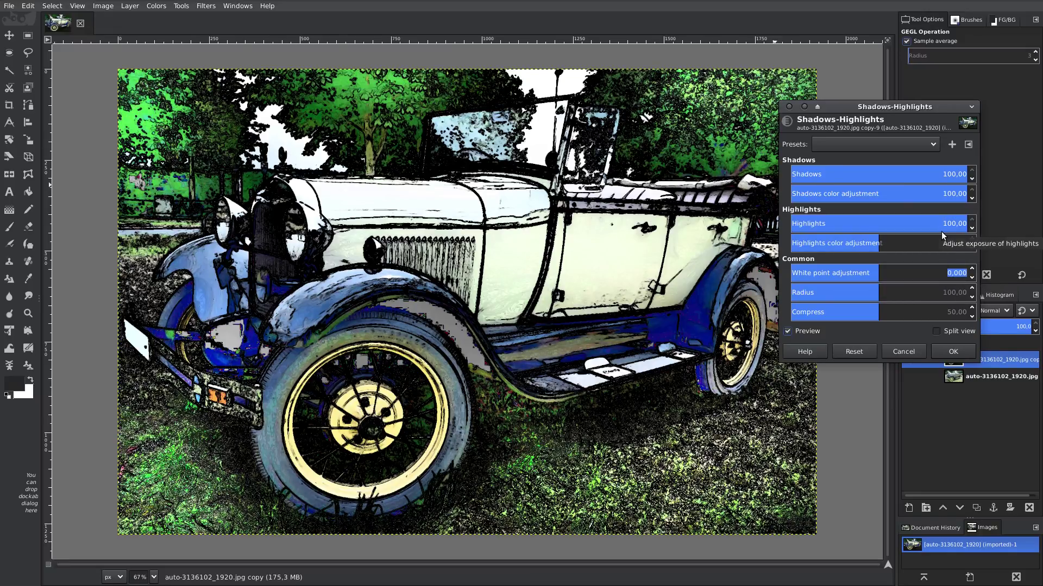
pyautogui.click(950, 293)
pyautogui.write('15')
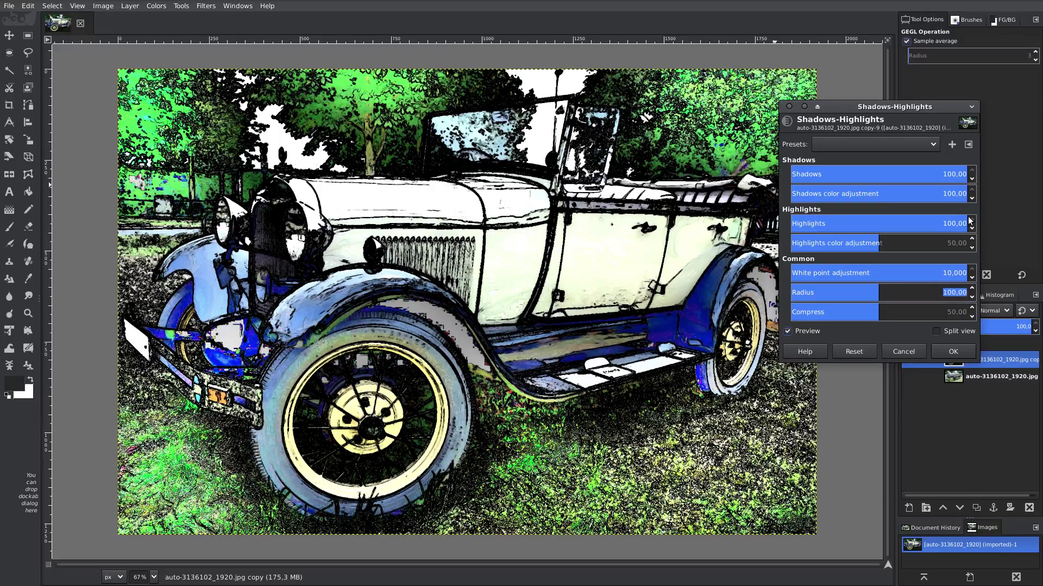
pyautogui.press('Return')
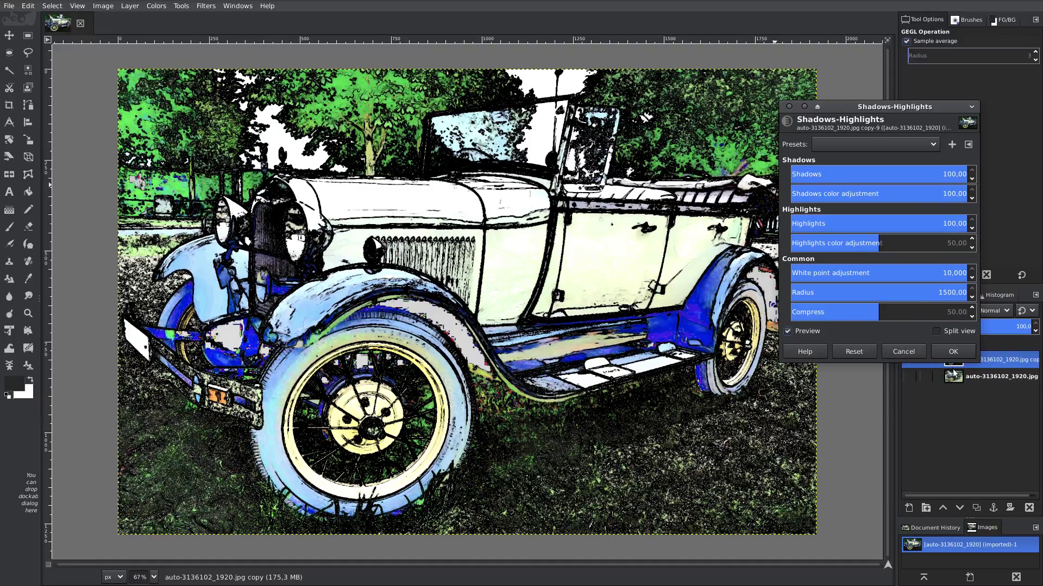
pyautogui.click(953, 352)
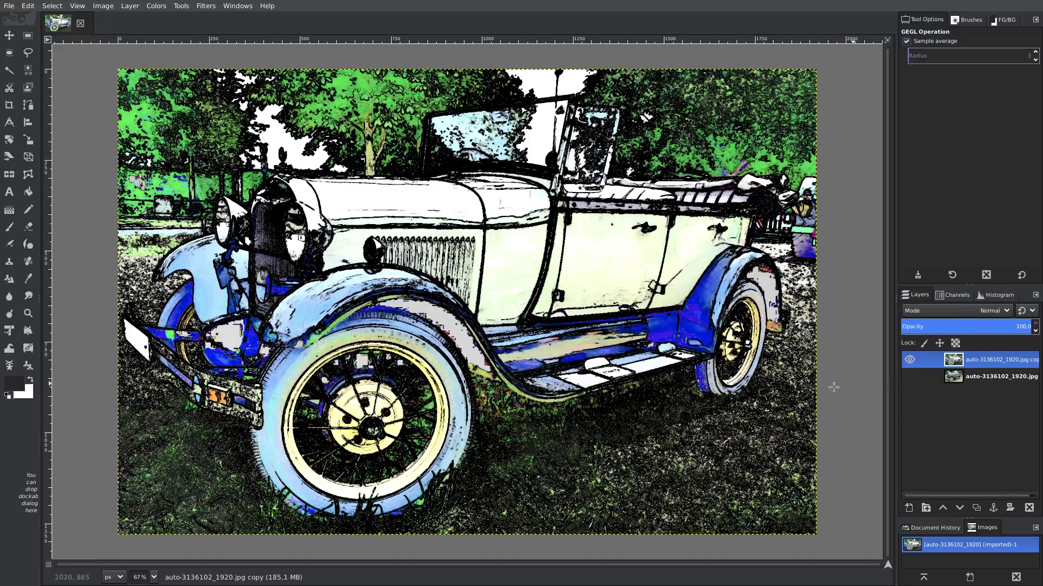
pyautogui.click(910, 360)
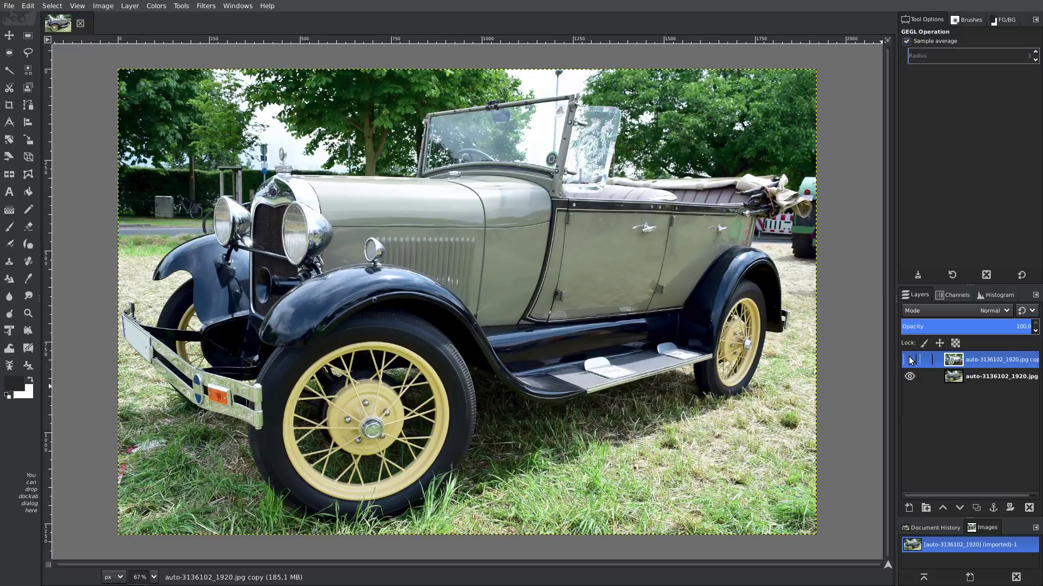
pyautogui.click(910, 360)
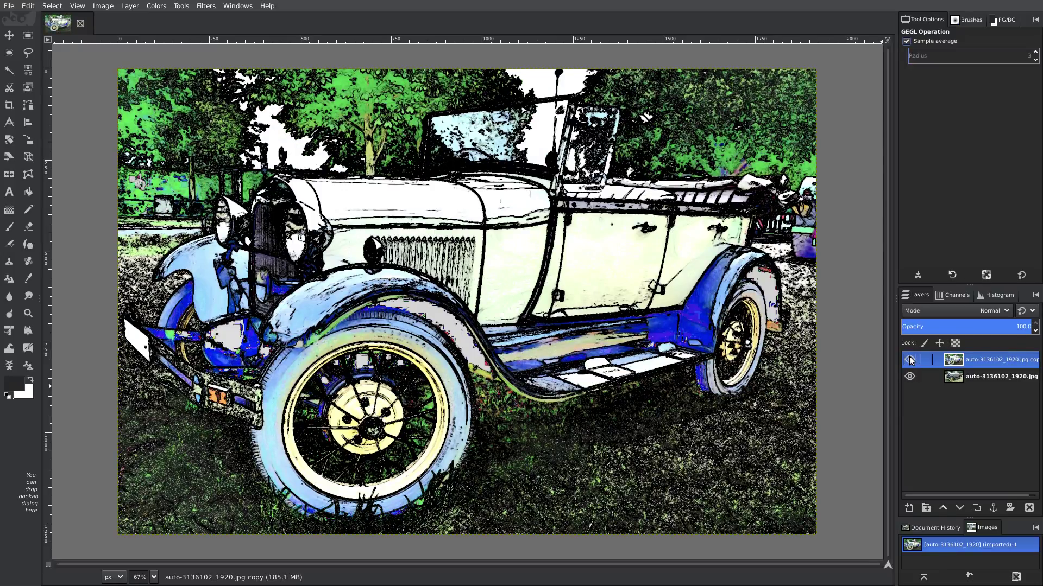
pyautogui.click(910, 360)
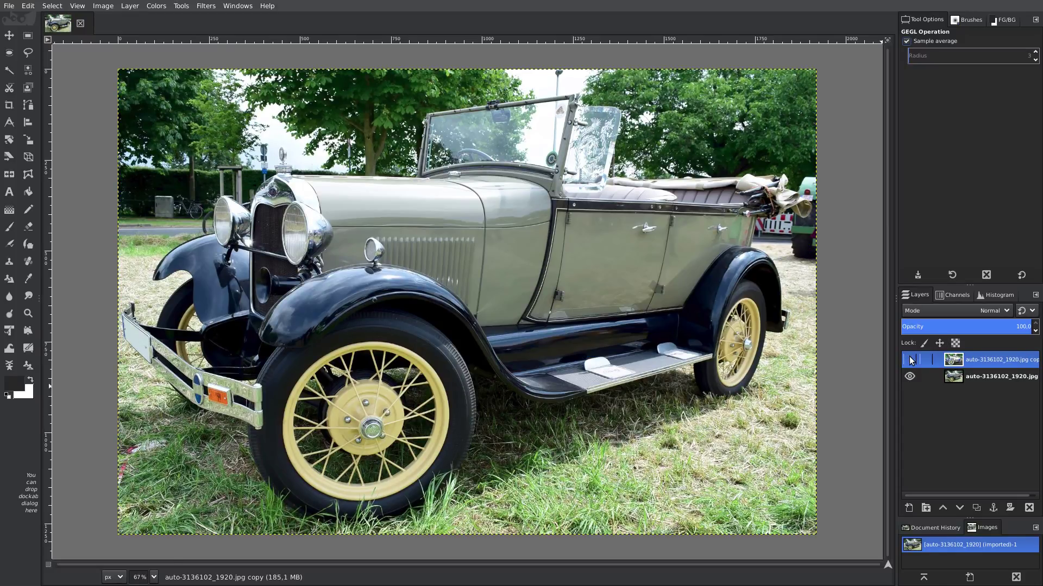
pyautogui.click(910, 360)
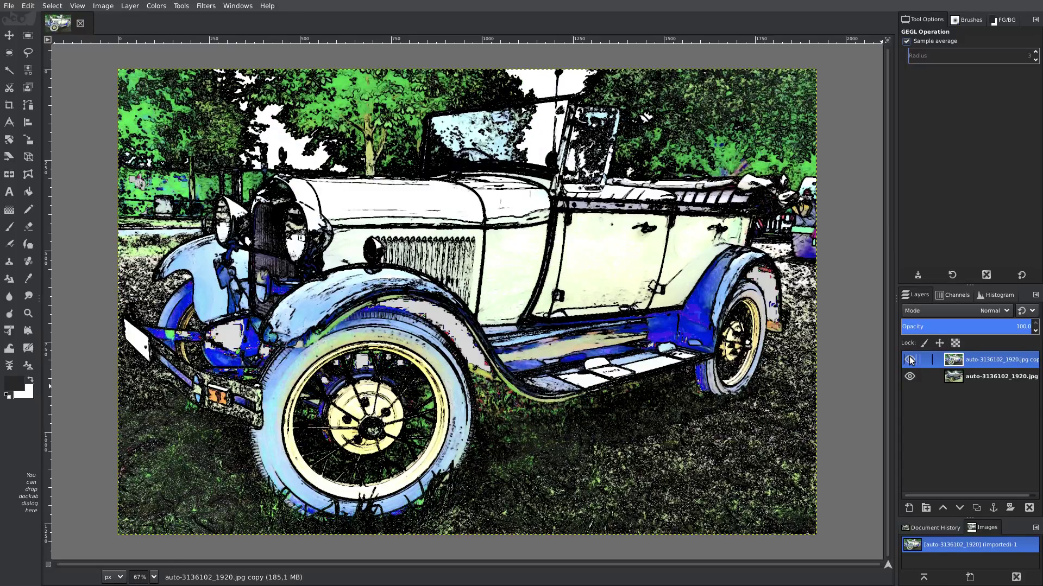
pyautogui.click(911, 360)
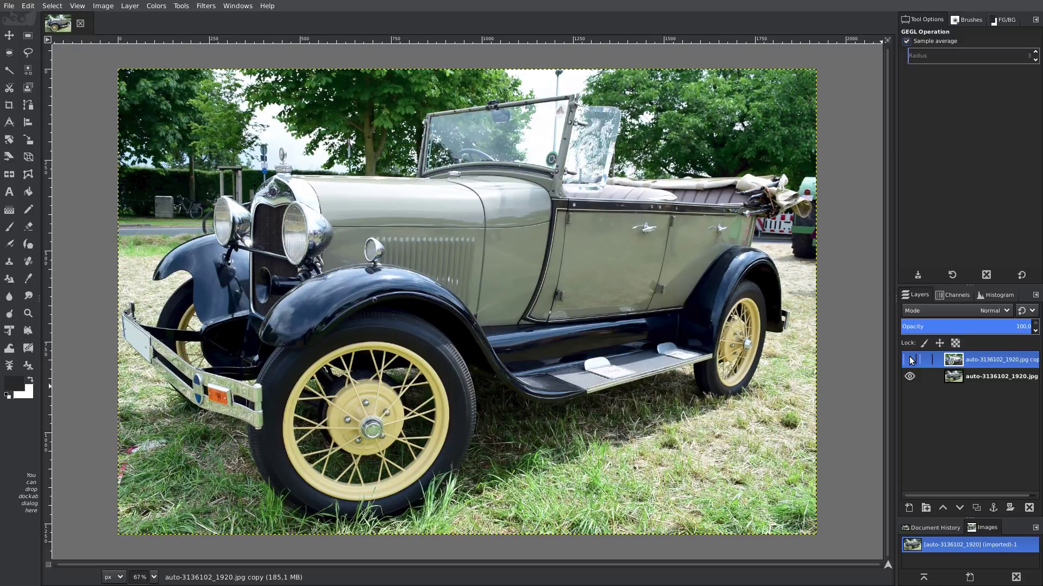
pyautogui.click(910, 360)
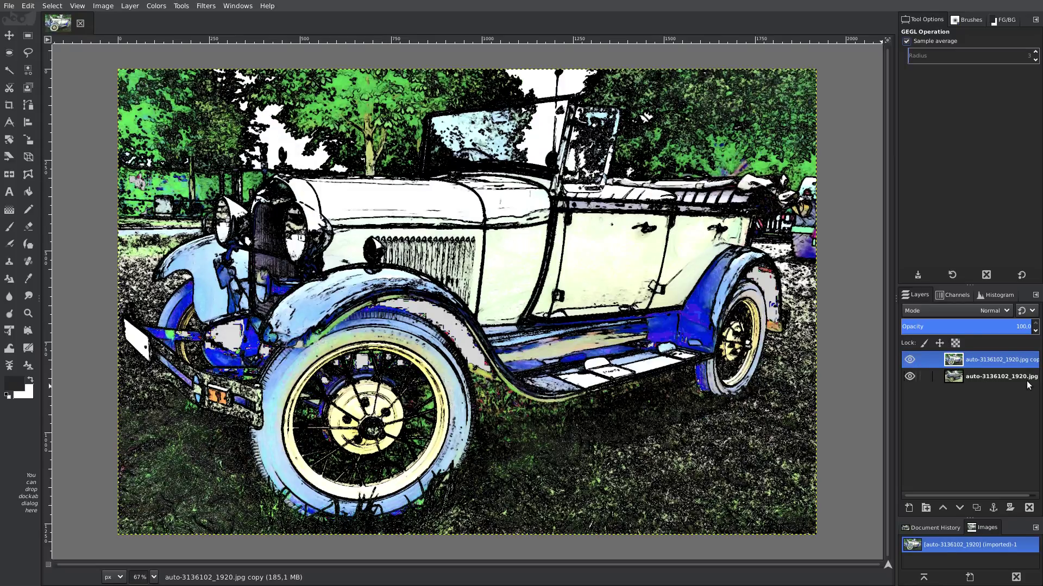